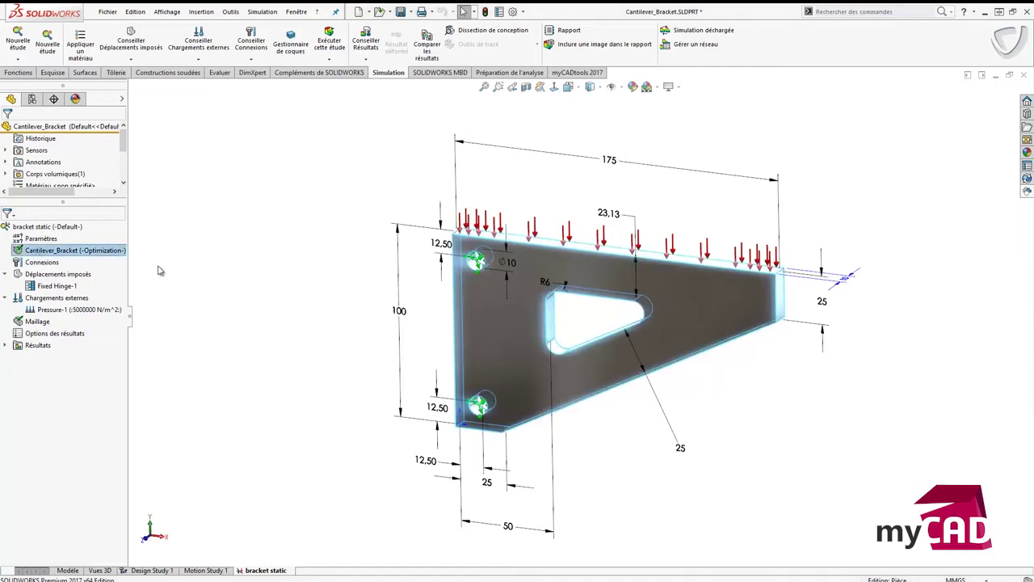
Step: Check the hinge fixture and top-edge pressure load, then display the von Mises stress plot
left_click(57, 286)
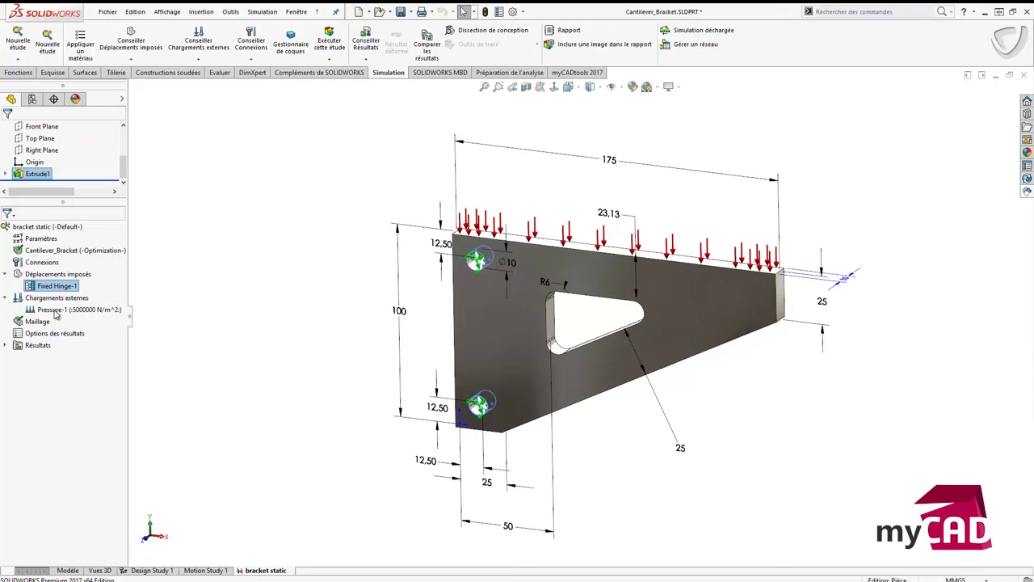
left_click(56, 311)
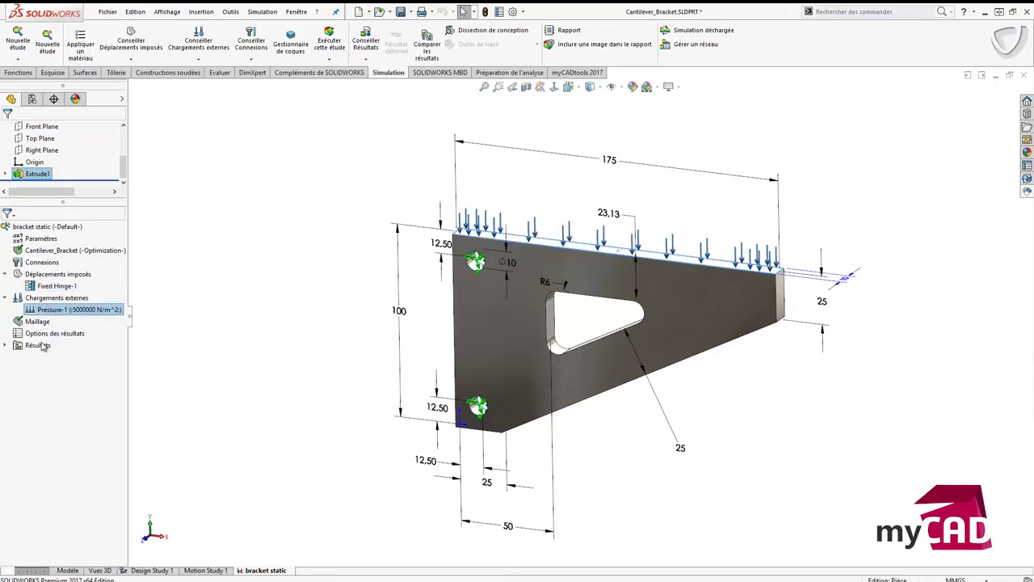
left_click(41, 348)
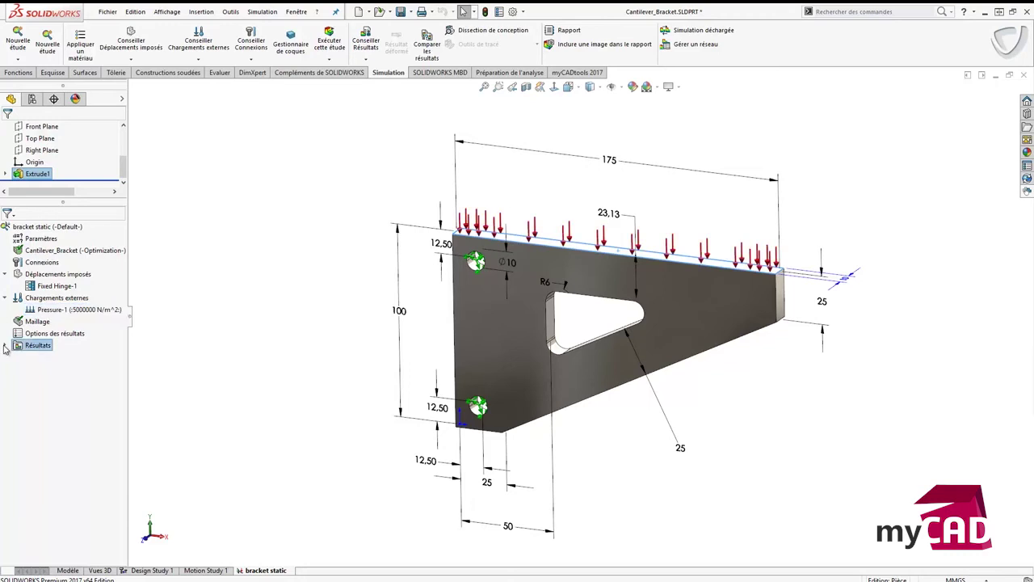
left_click(6, 346)
double_click(64, 357)
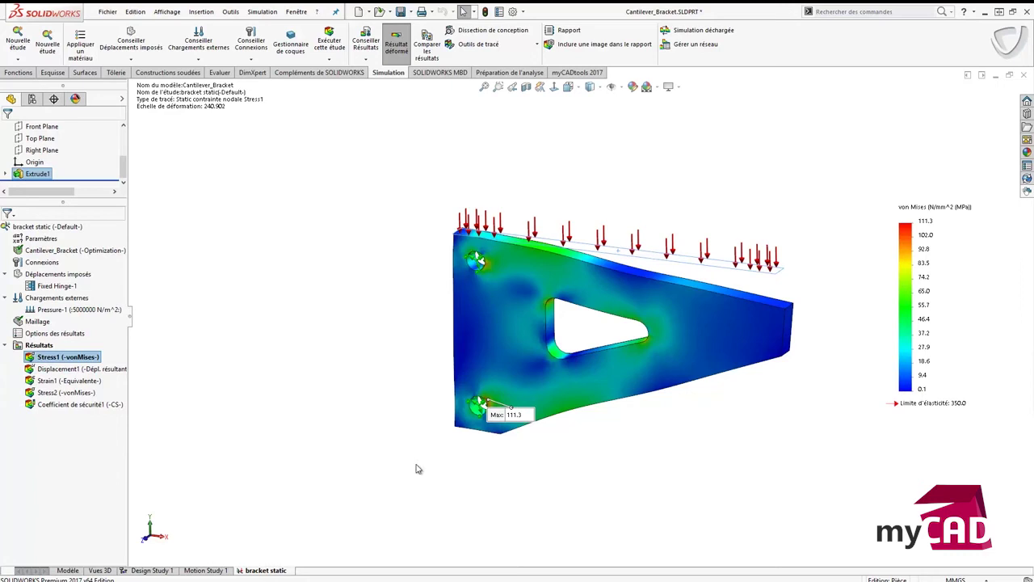
Step: Move the Max 111.3 label off the bracket and show the factor-of-safety plot (minimum 3.145)
left_click(533, 428)
left_click_drag(510, 414, 400, 375)
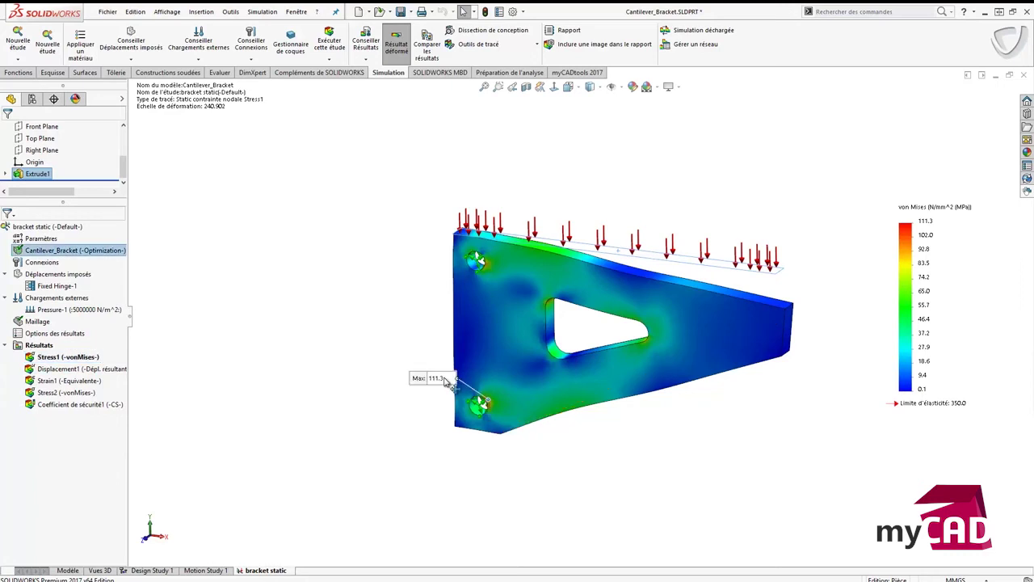
left_click(654, 486)
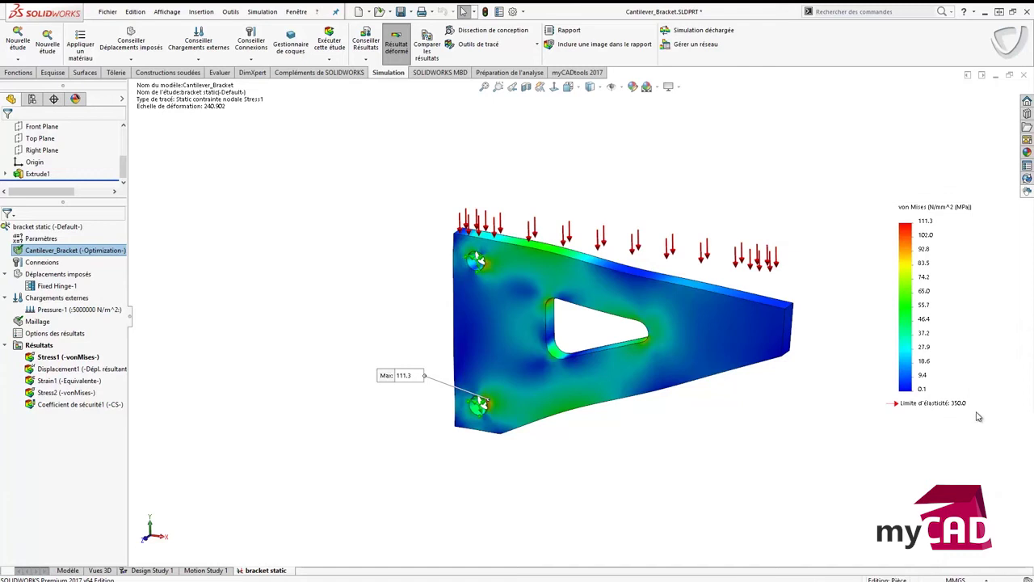
double_click(76, 405)
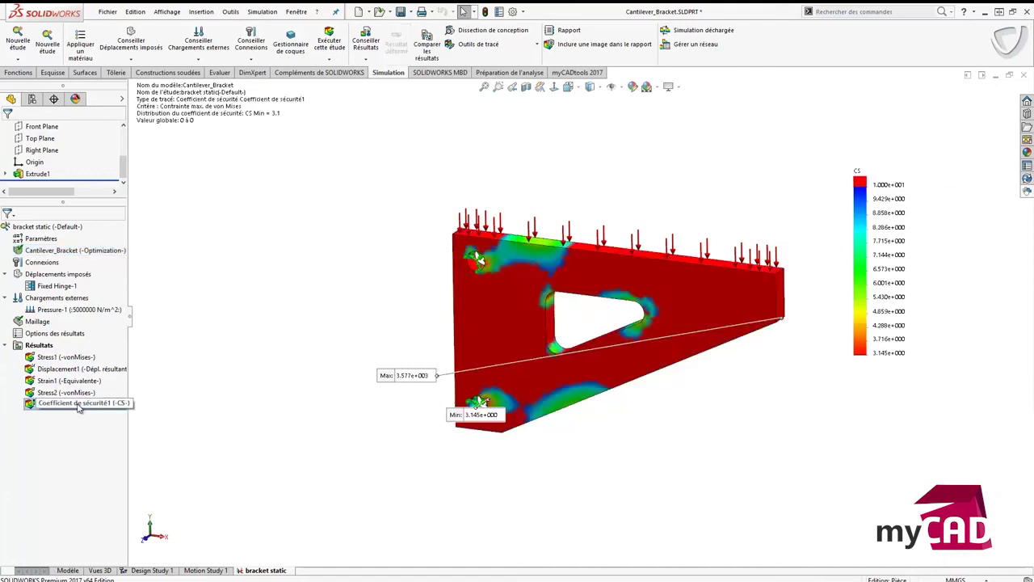
scroll(502, 416, "down", 3)
scroll(501, 416, "down", 1)
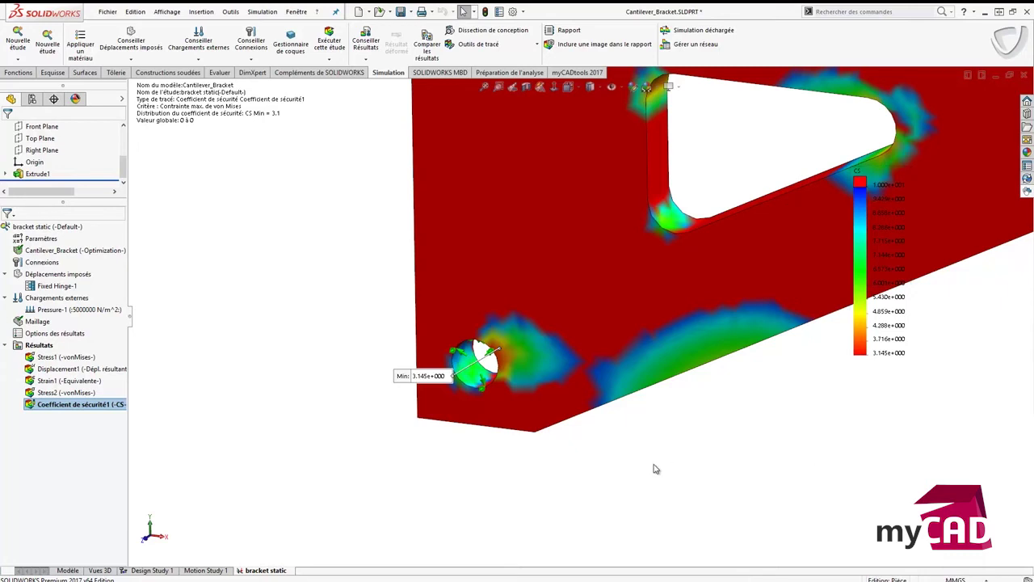
right_click(284, 572)
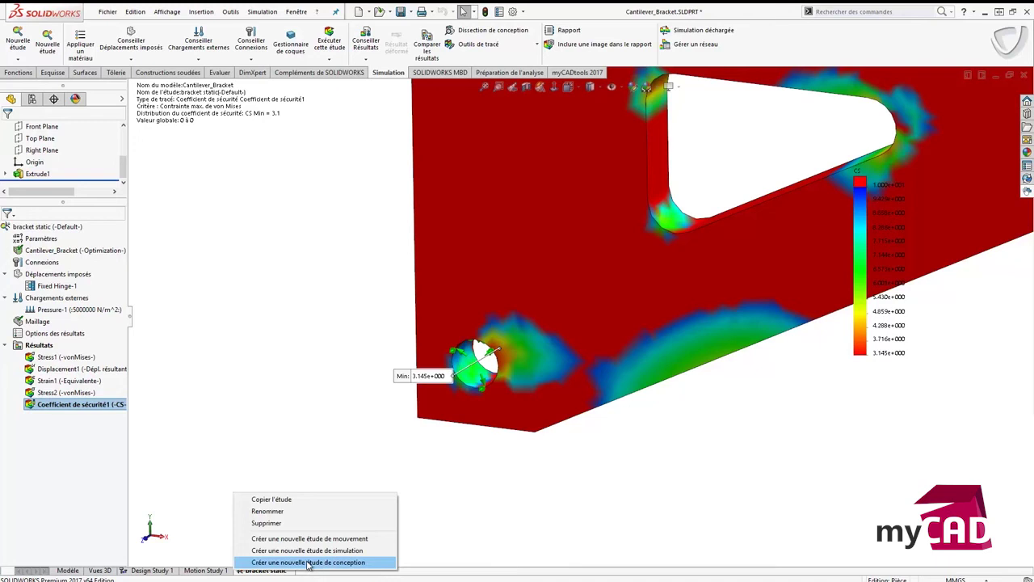
Step: Start a new design study with a parameter 'hauteur' linked to the 100 mm height dimension
left_click(307, 562)
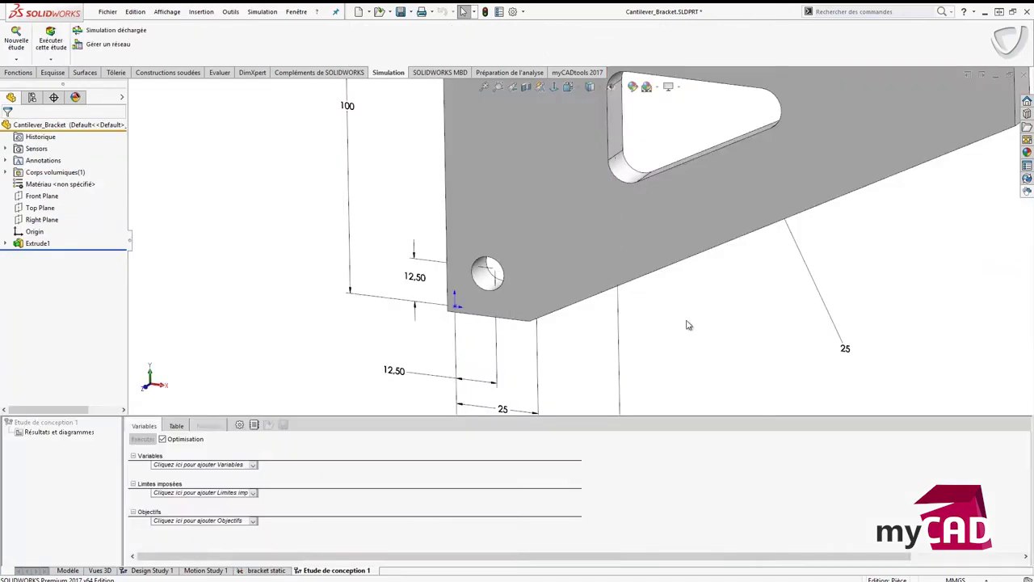
left_click(253, 469)
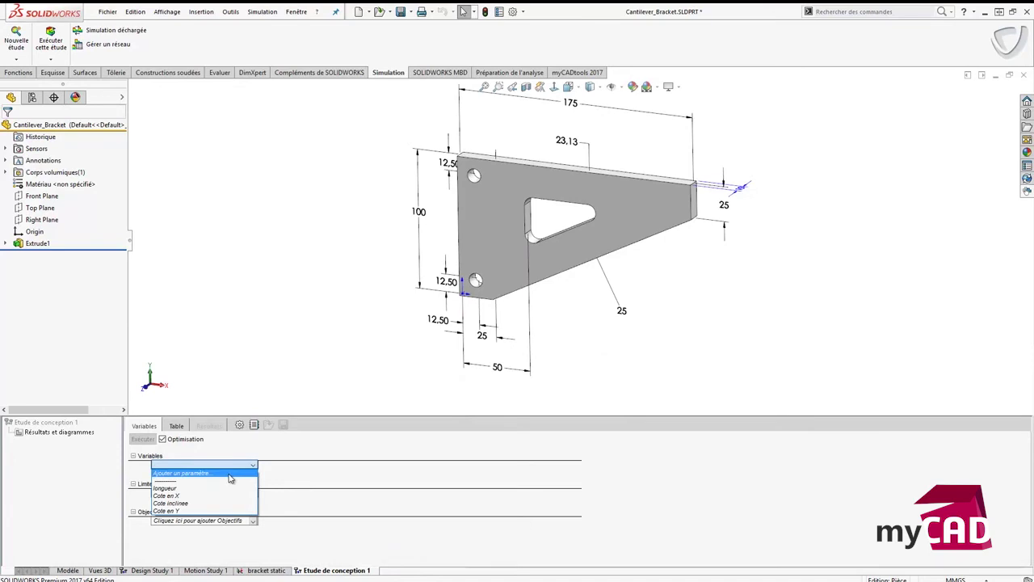
left_click(230, 474)
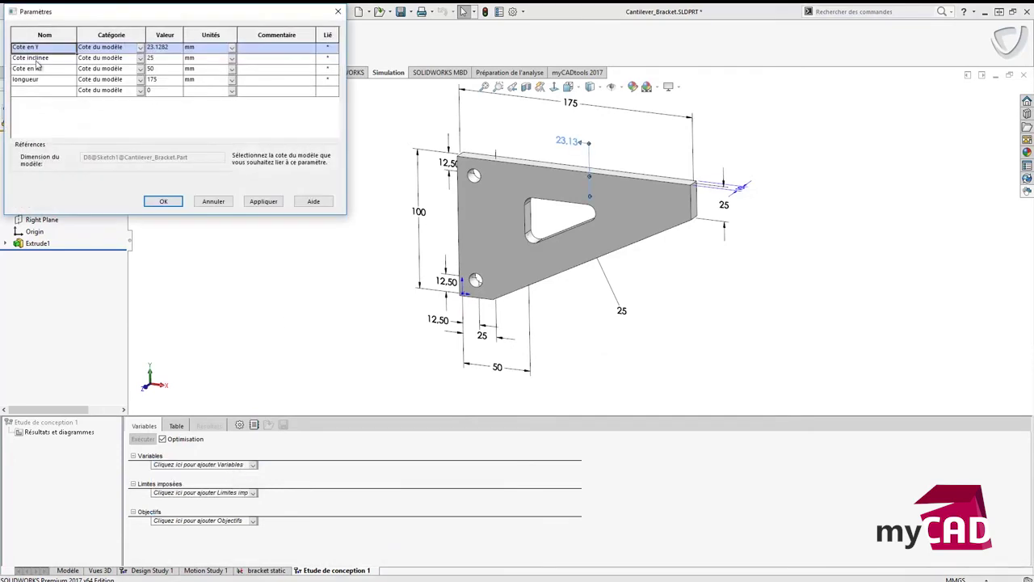
left_click(33, 90)
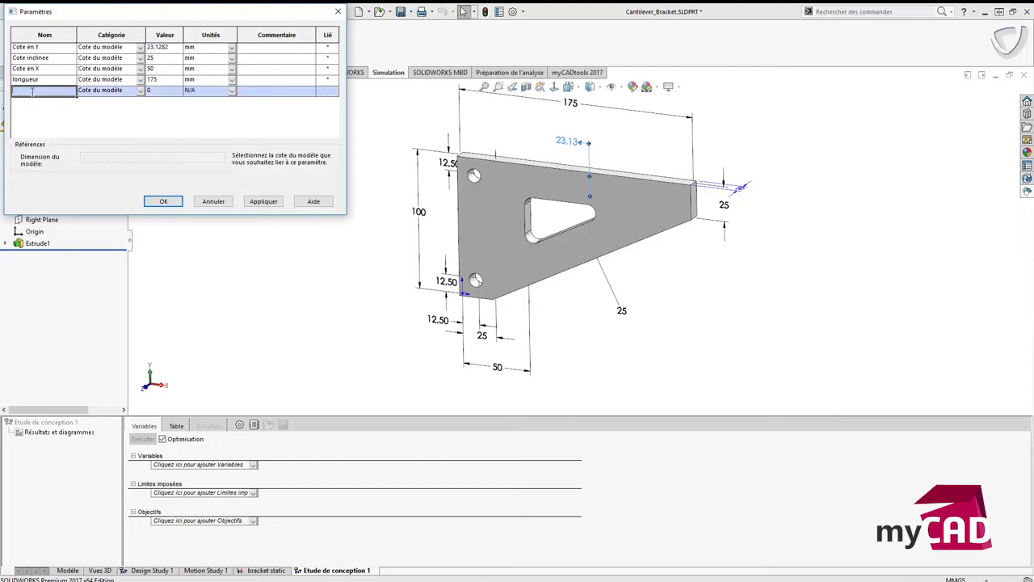
left_click(419, 215)
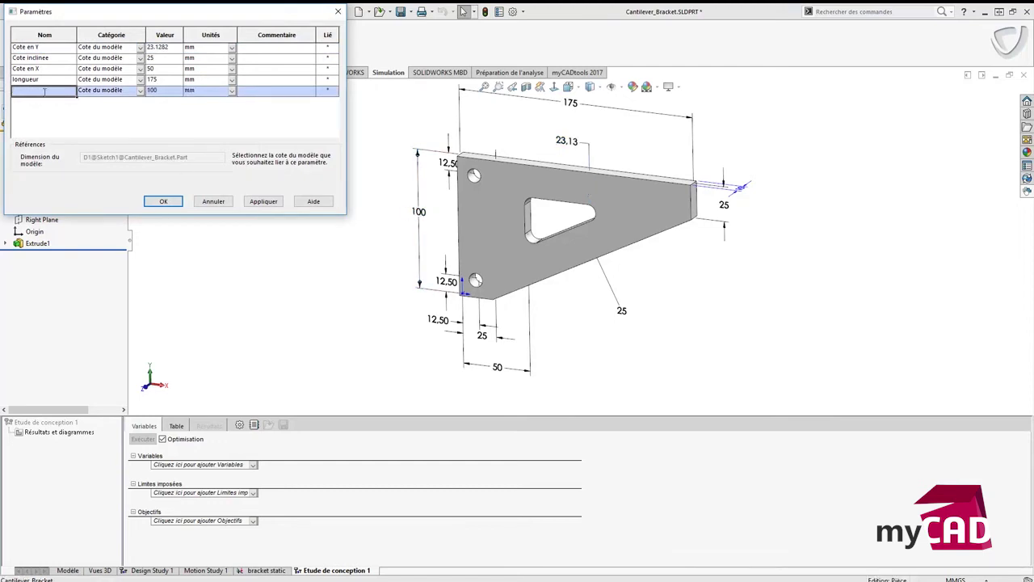
type("hauteur")
Step: Add Cote en Y and Cote inclinée as further design study variables
left_click(163, 201)
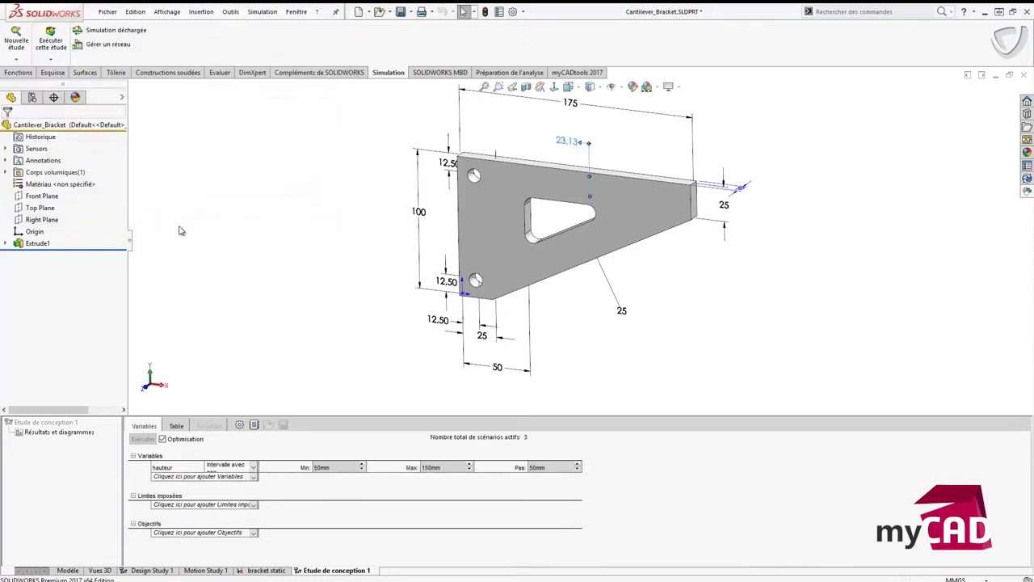
left_click(216, 478)
left_click(194, 521)
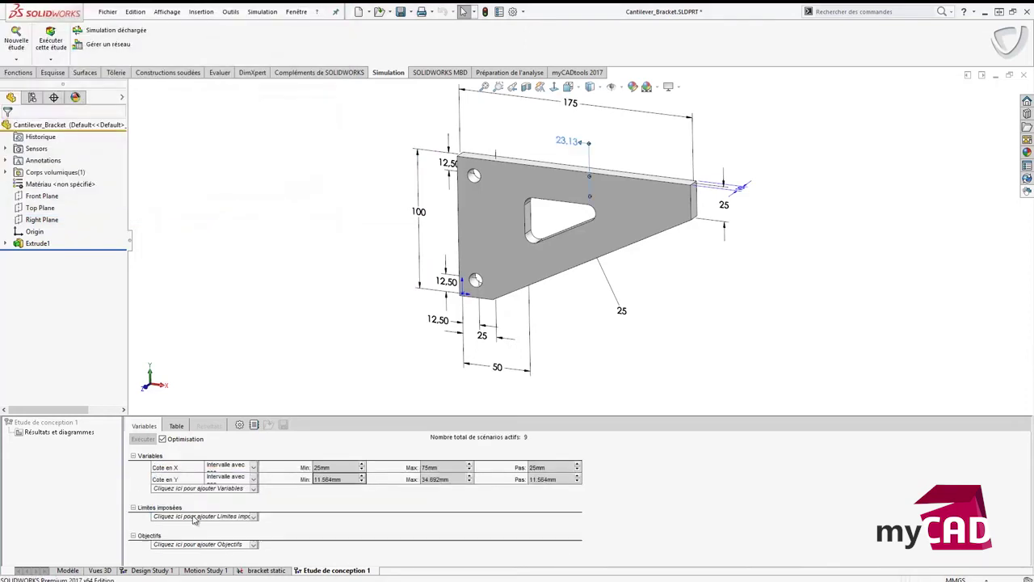
left_click(199, 489)
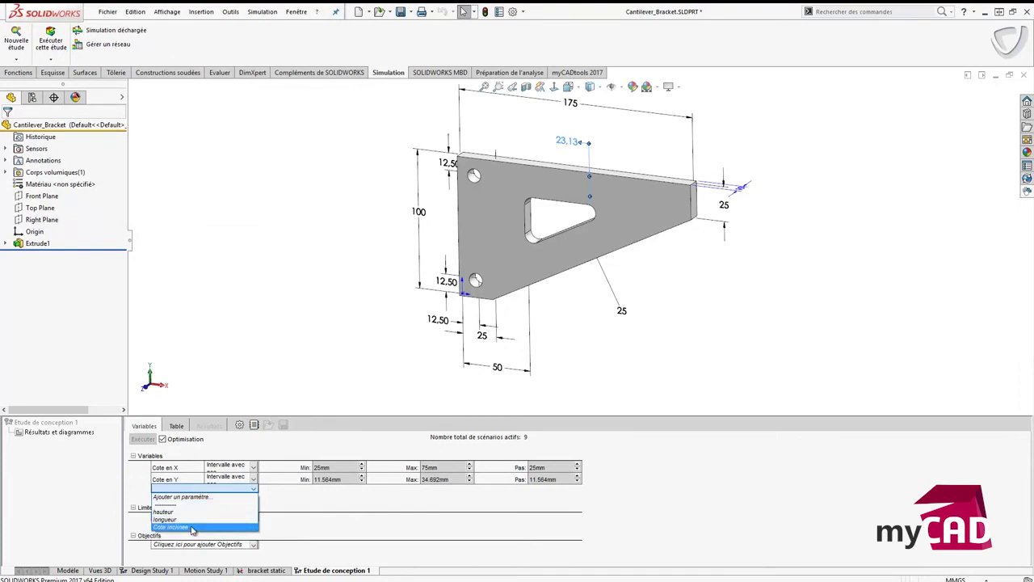
left_click(192, 528)
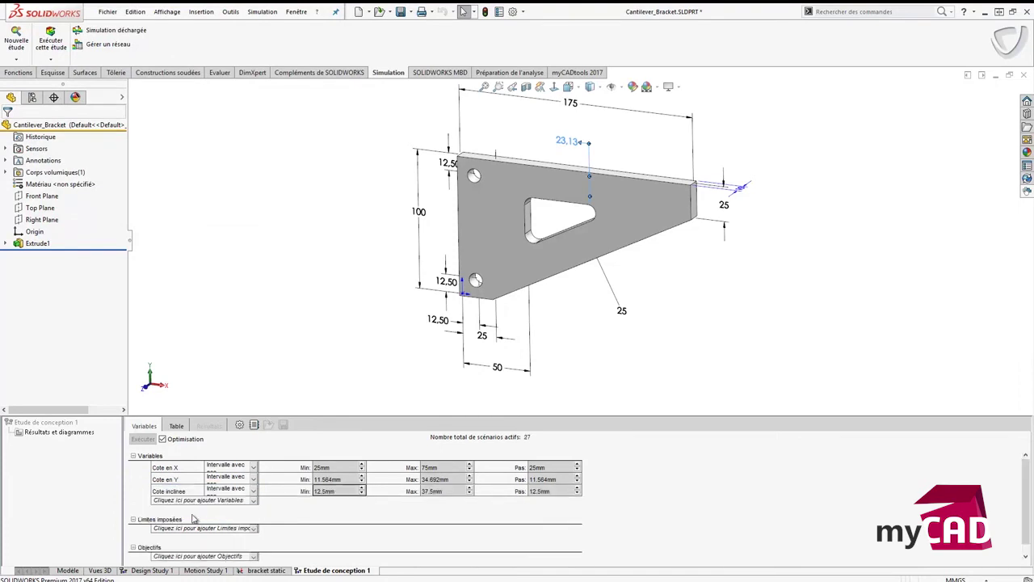
Step: Make Cote en X a plain range with a 20 mm minimum, then list the constraint sensors
left_click(190, 469)
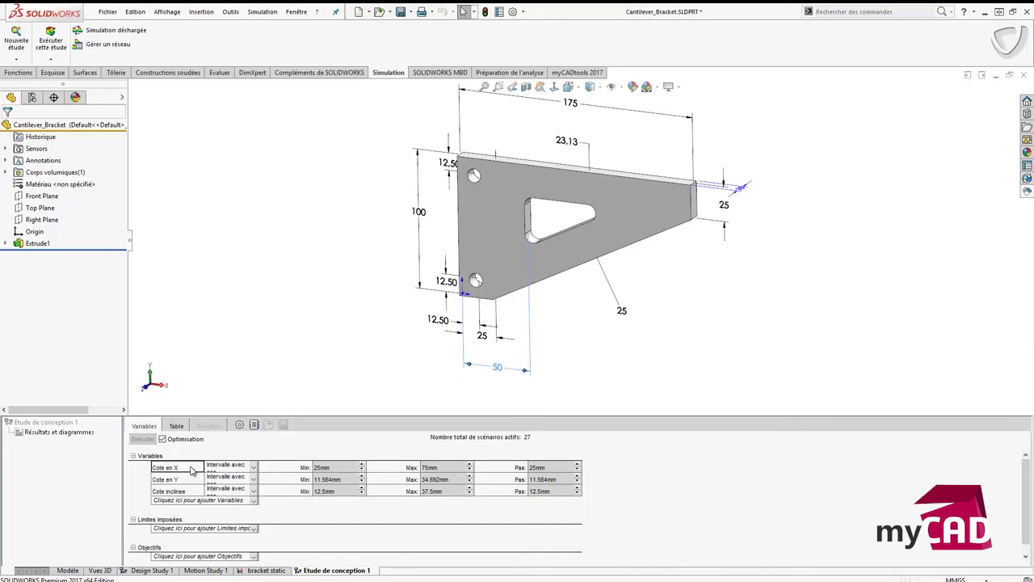
left_click(254, 470)
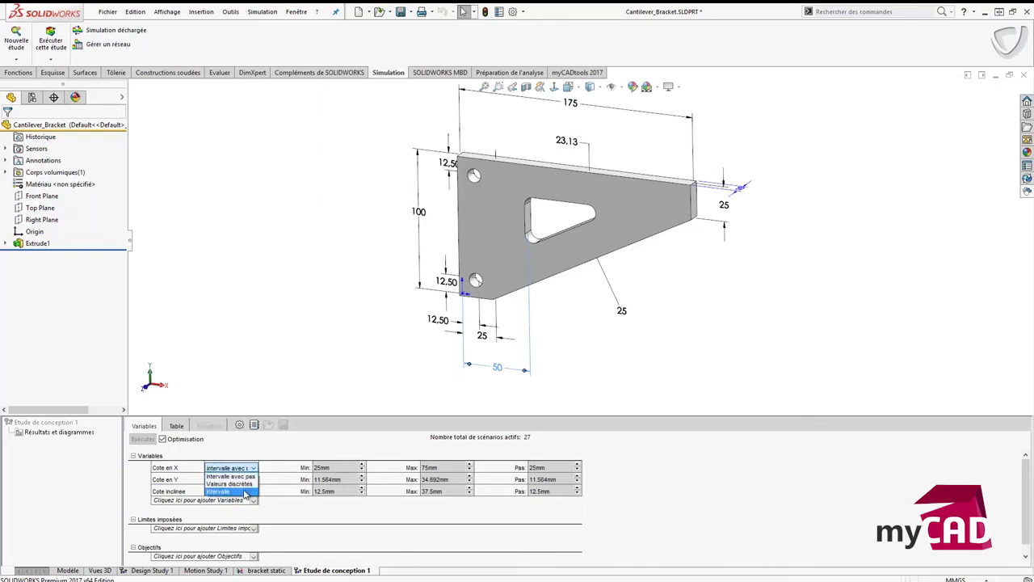
left_click(245, 493)
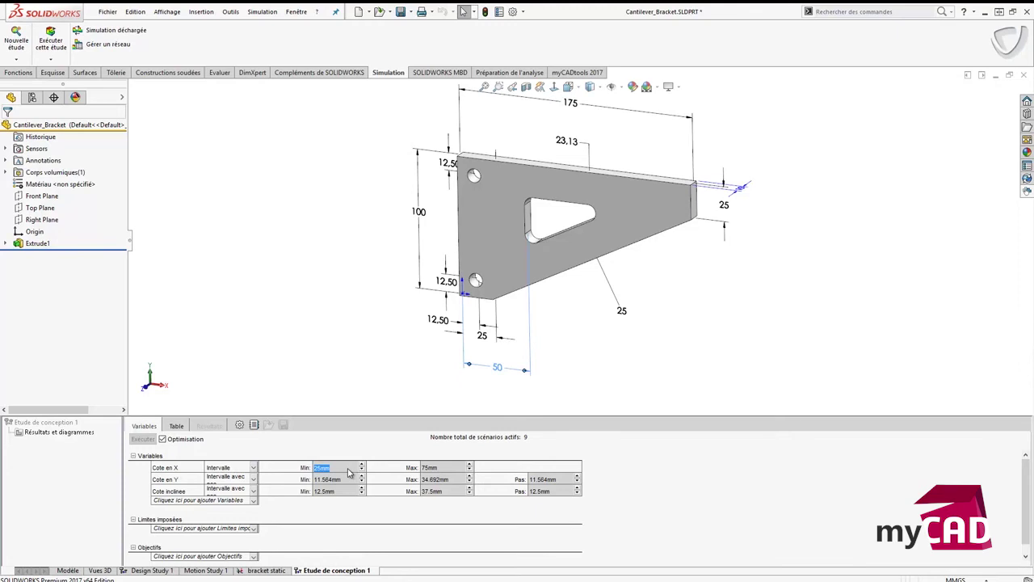
type("20")
left_click(455, 469)
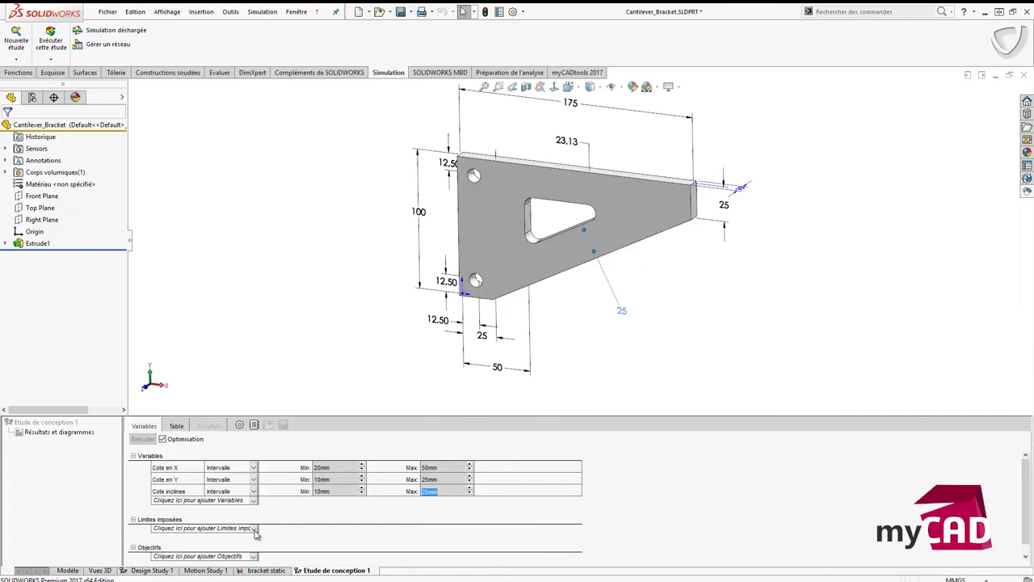
left_click(254, 530)
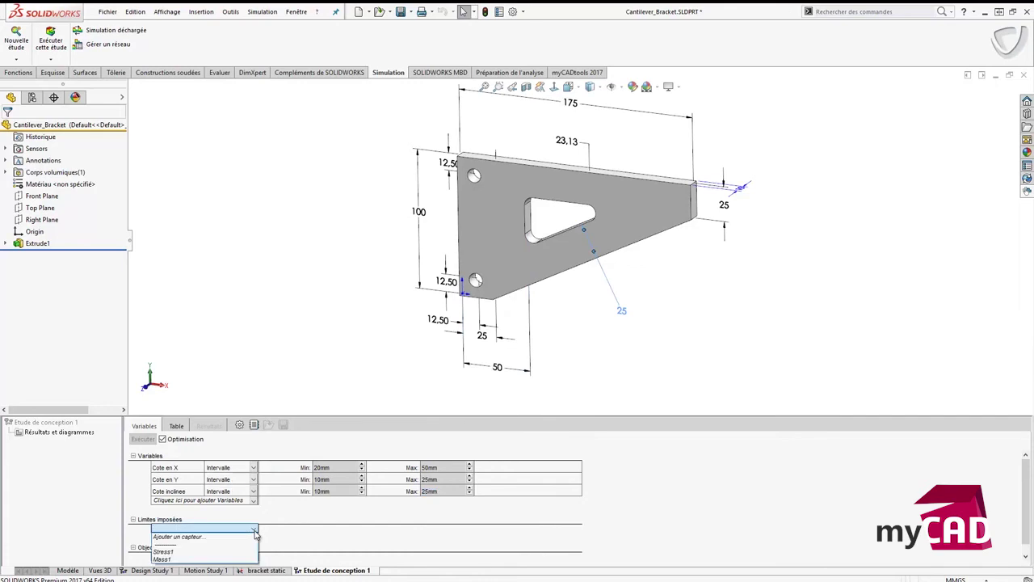
Step: Create a simulation-data sensor measuring von Mises stress in N/mm^2 as the constraint
left_click(202, 538)
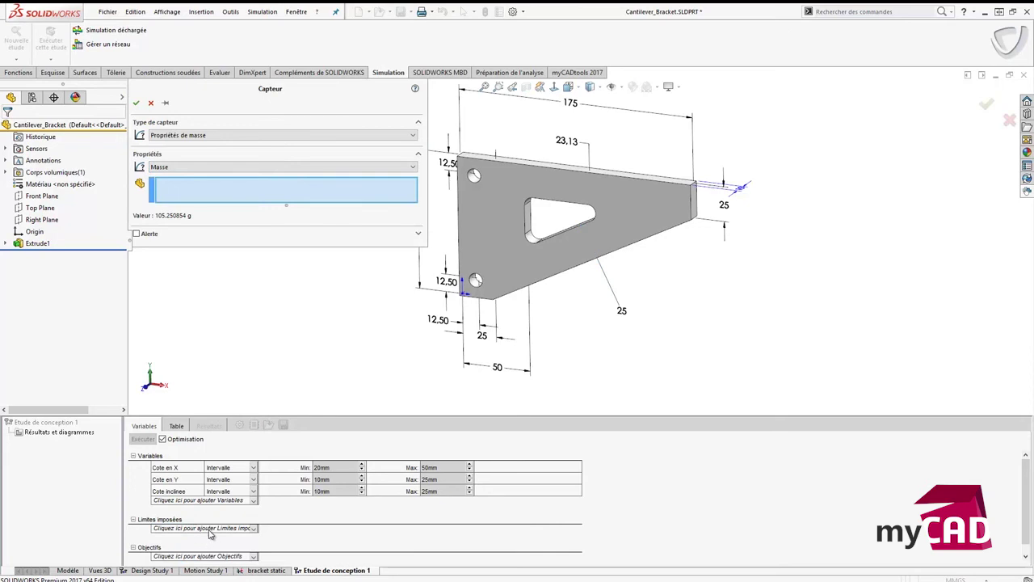
left_click(239, 135)
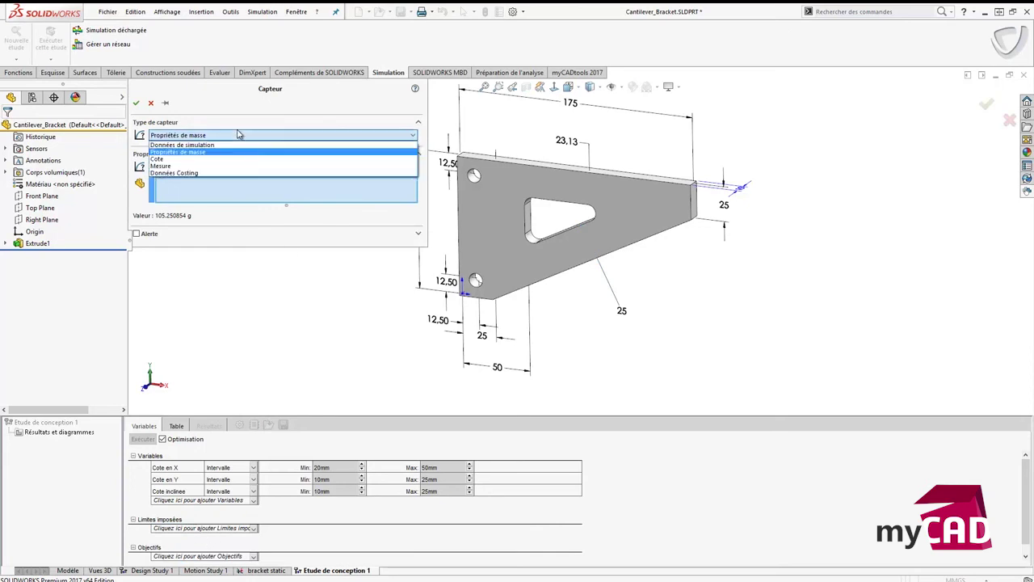
left_click(236, 145)
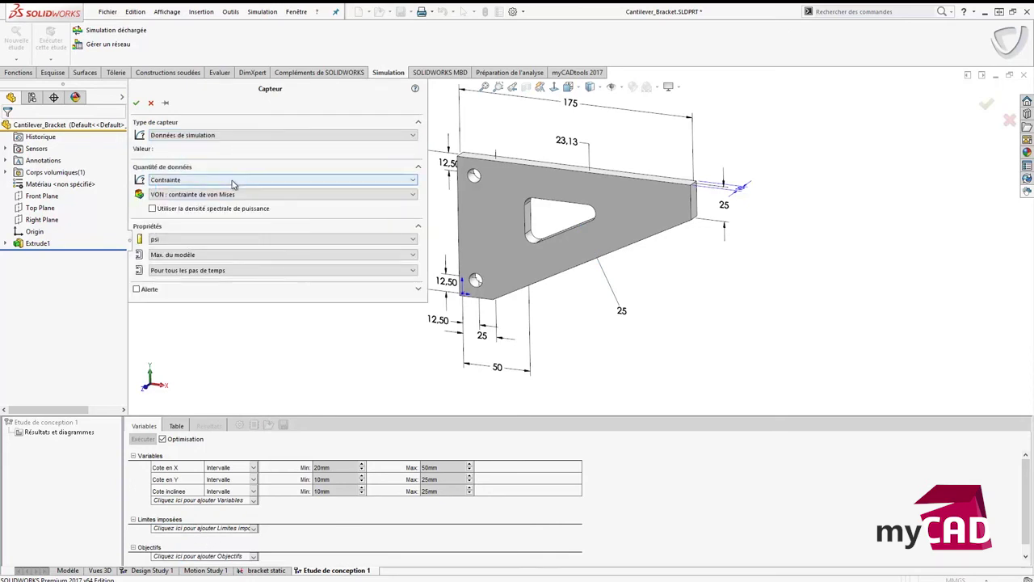
left_click(218, 239)
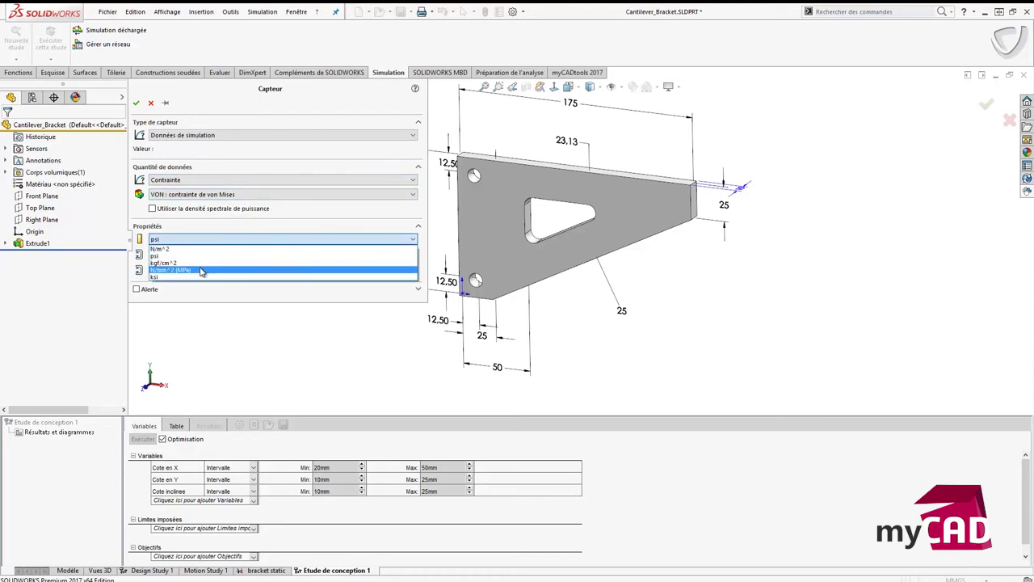
left_click(201, 268)
left_click(136, 103)
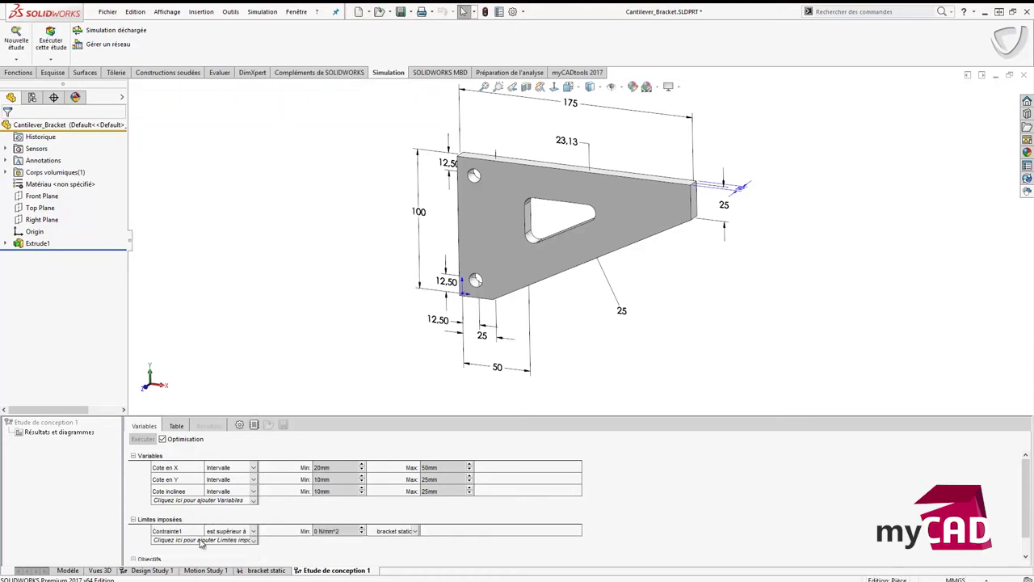
Step: Set the stress constraint to Est inférieur à with a 300 N/mm^2 maximum
left_click(252, 532)
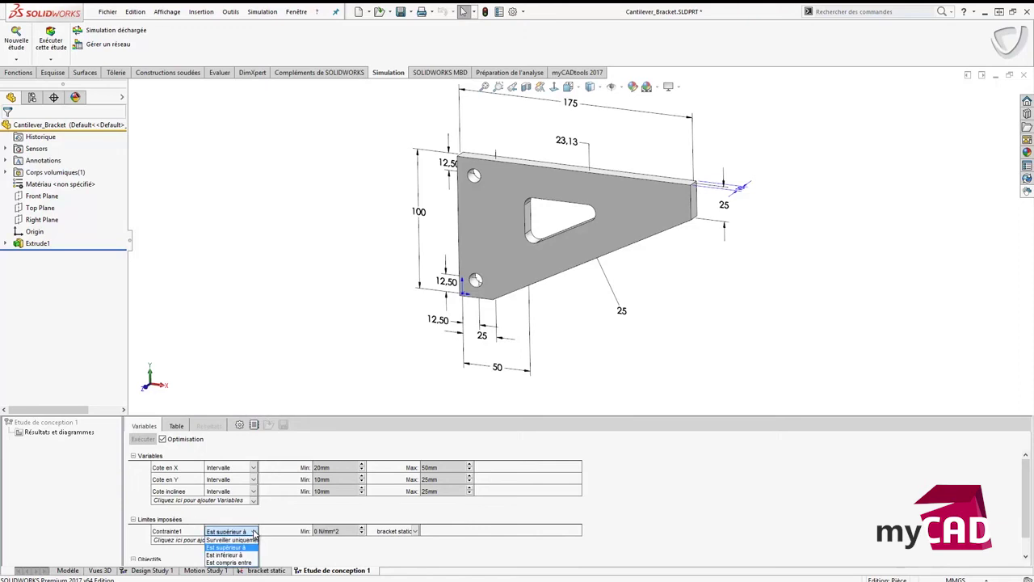
left_click(250, 557)
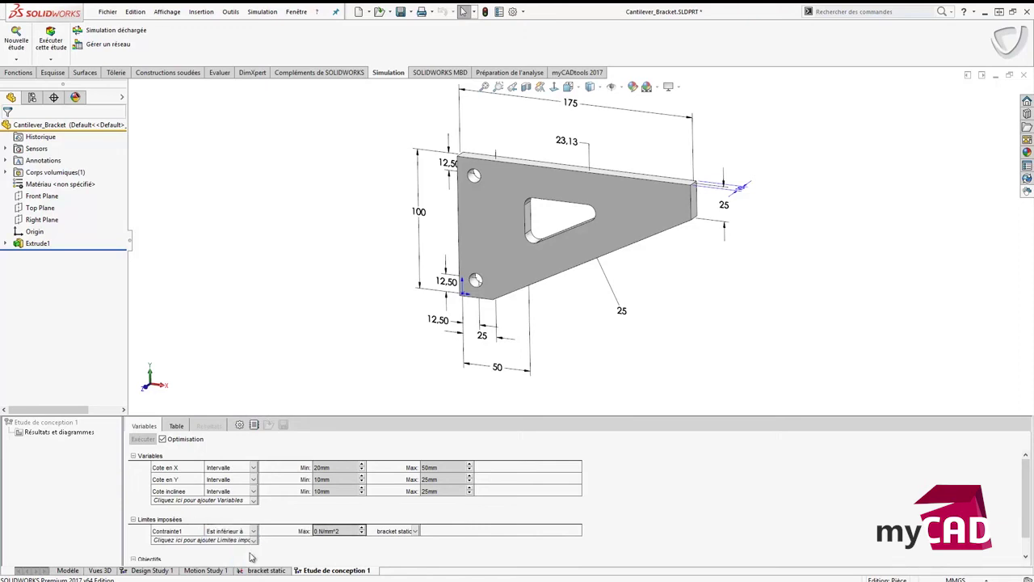
left_click(350, 531)
type("30")
Step: Add a mass sensor on the bracket body as goal Masse1, set to Minimiser
left_click(157, 556)
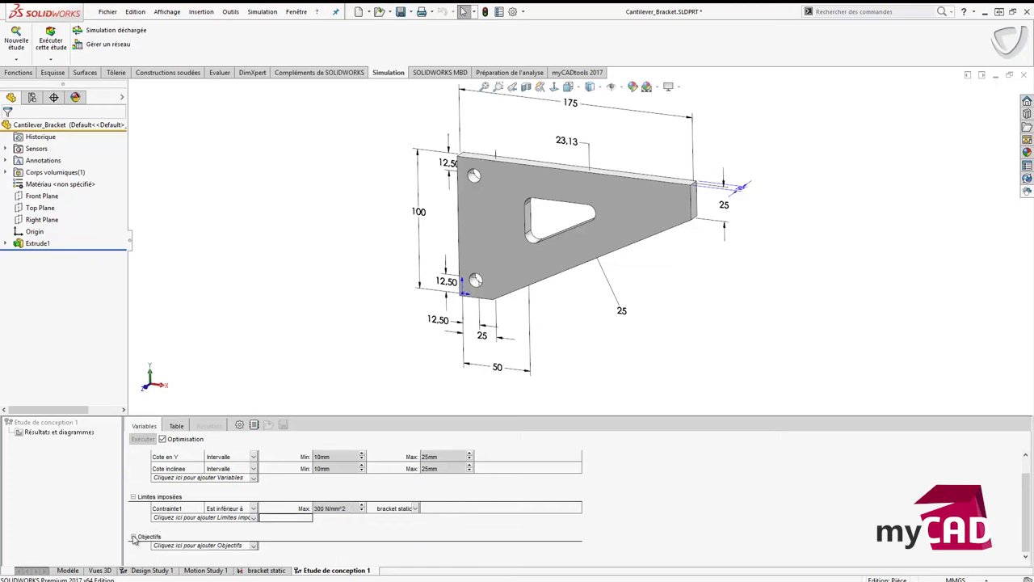
left_click(254, 546)
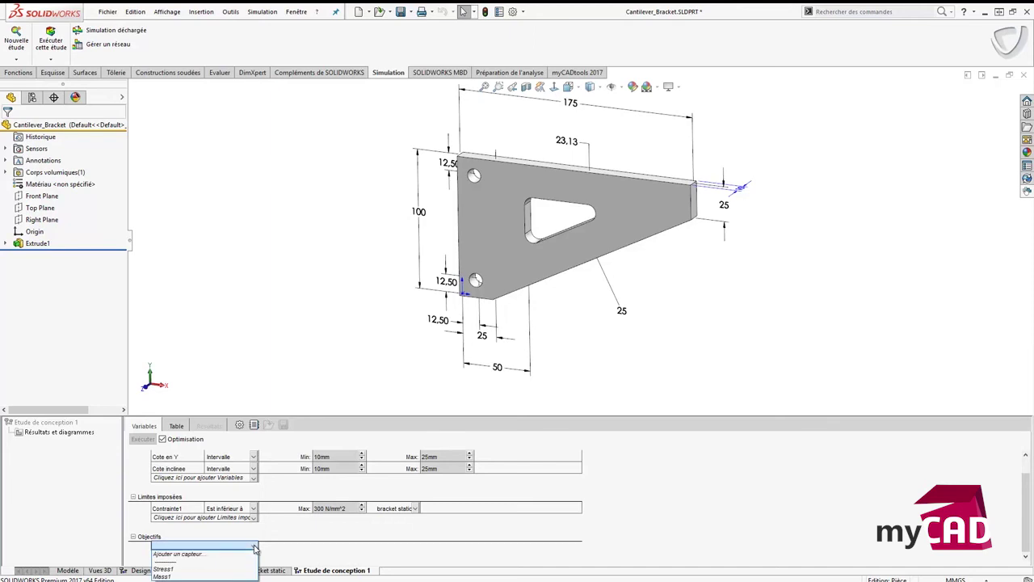
left_click(215, 555)
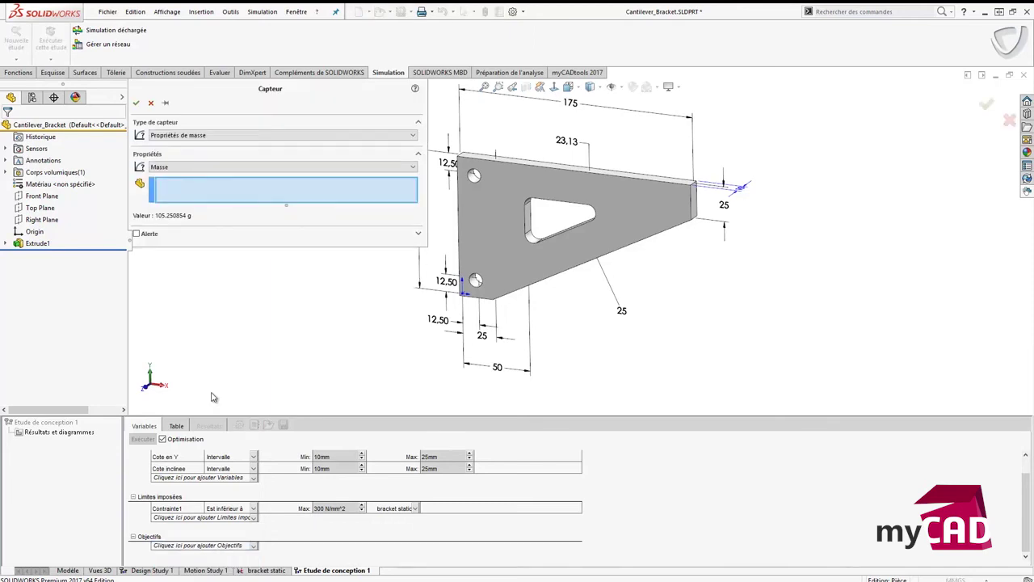
left_click(507, 174)
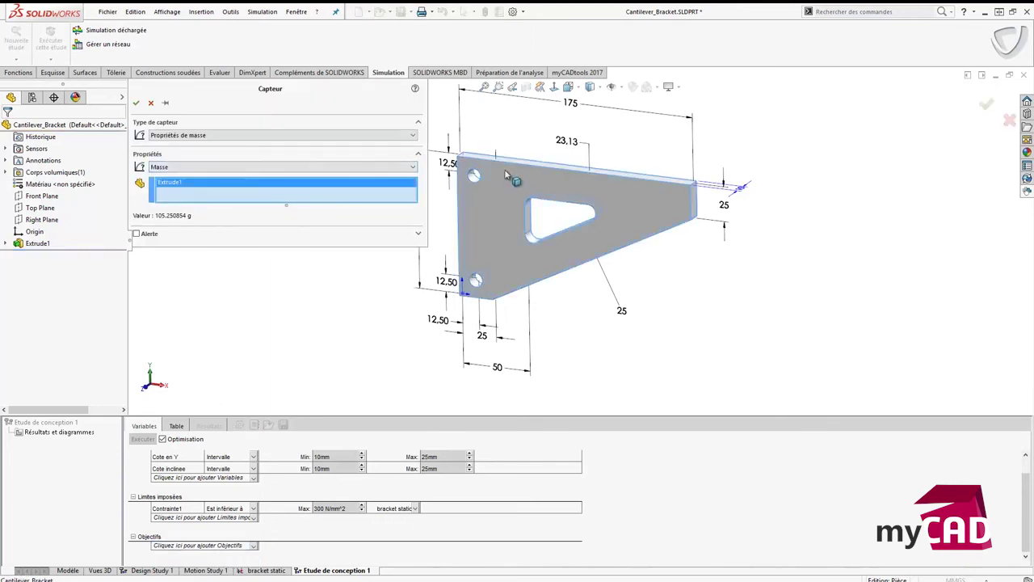
left_click(136, 103)
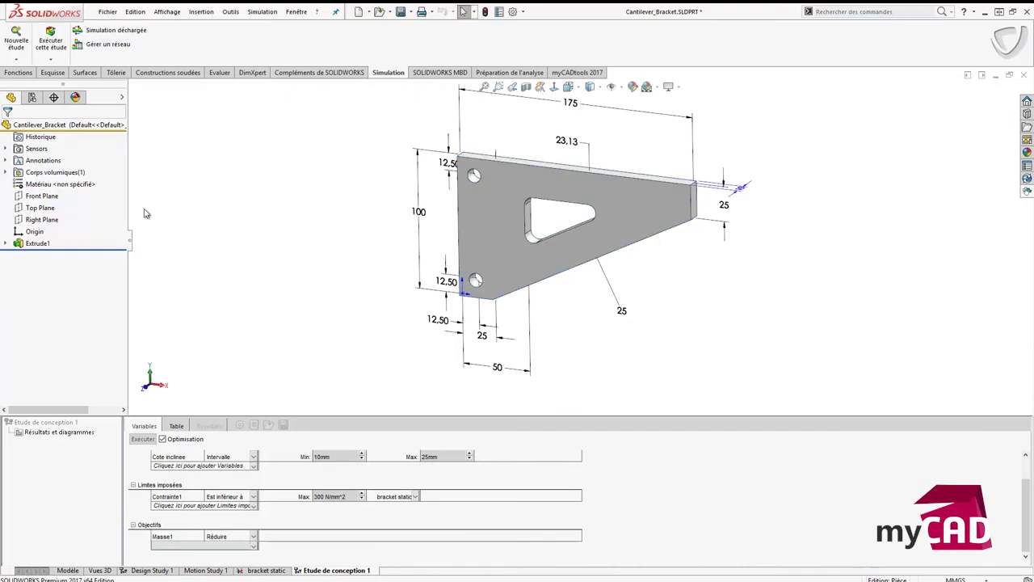
left_click(248, 540)
left_click(253, 537)
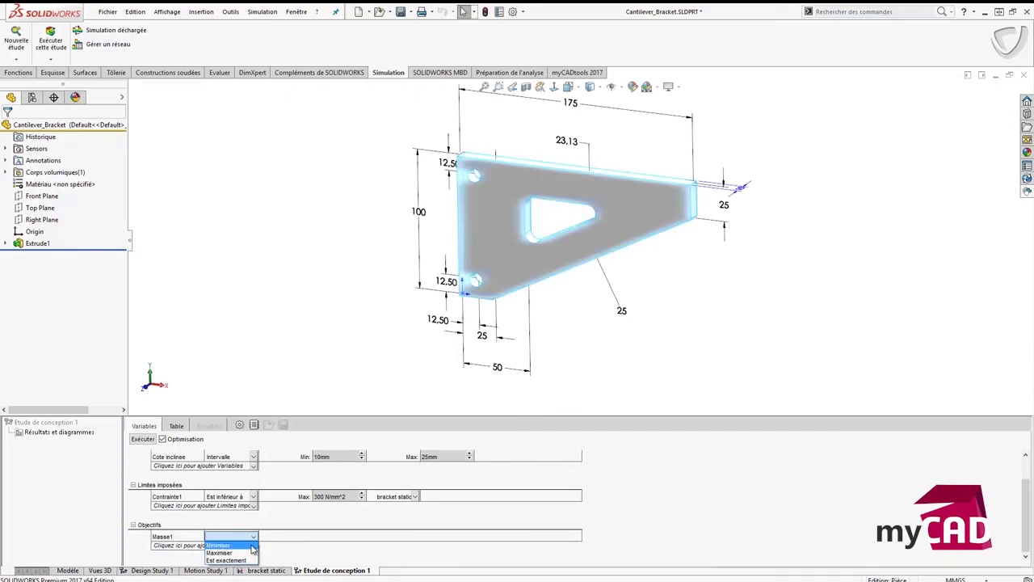
left_click(251, 546)
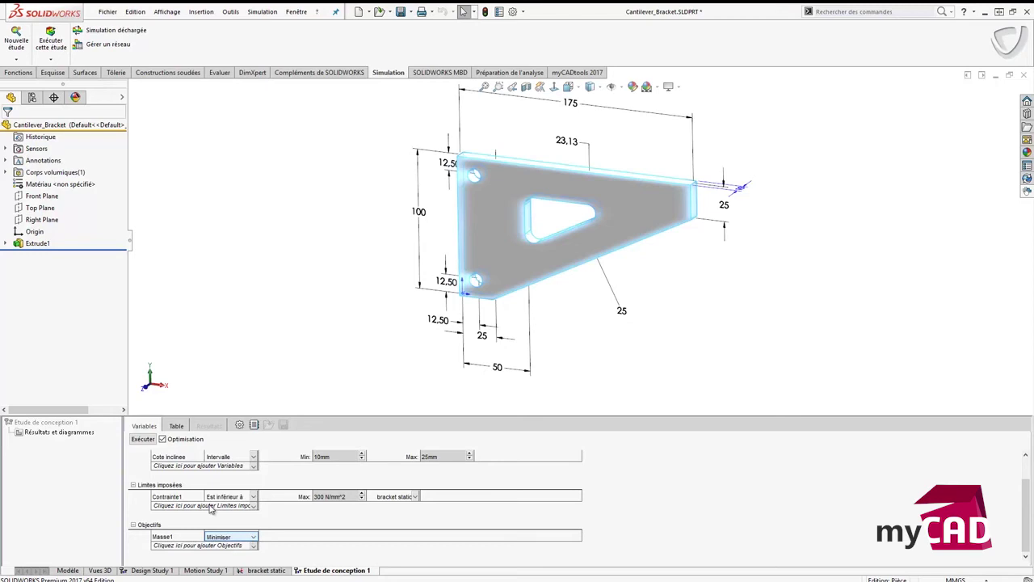
Step: Run the optimisation and compare the optimum (72.4407 g, 299 N/mm^2) with Itération 4
left_click(145, 441)
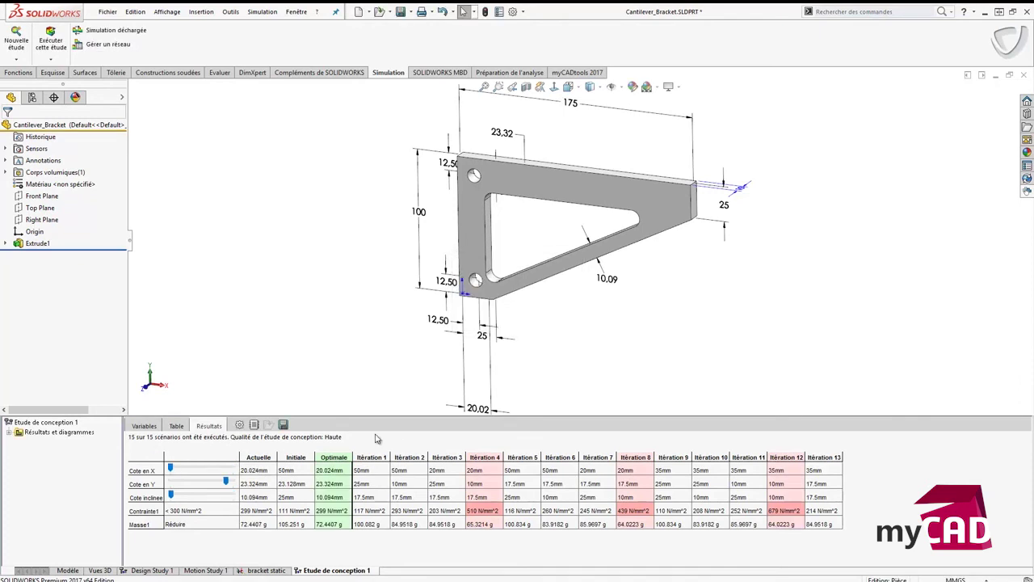
left_click(337, 458)
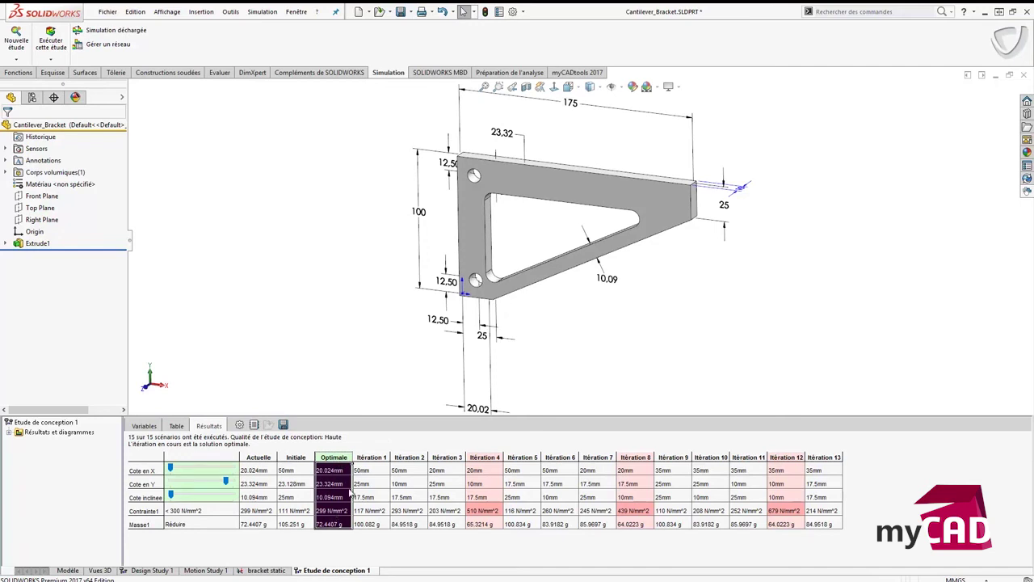
left_click(485, 457)
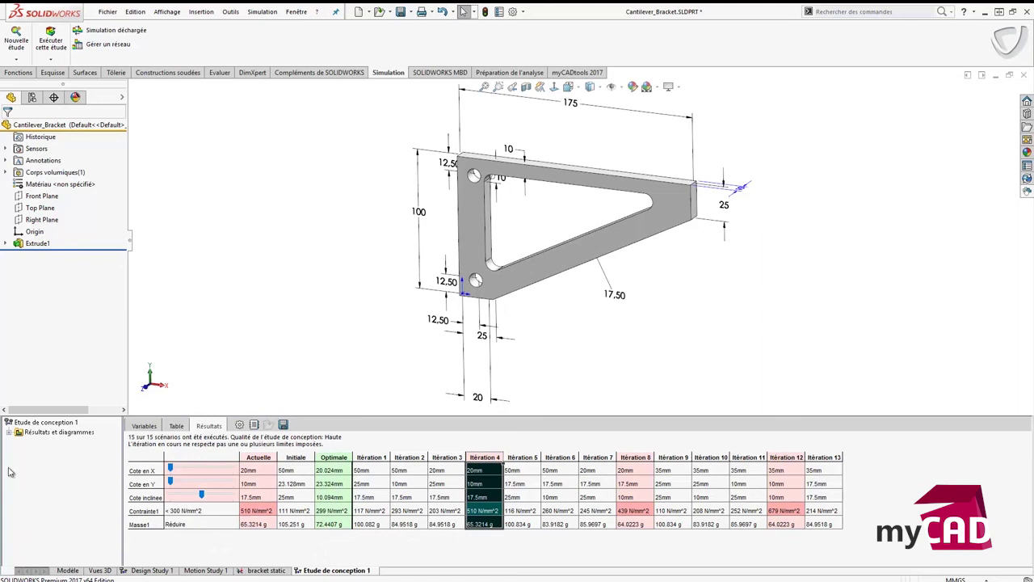
left_click(8, 432)
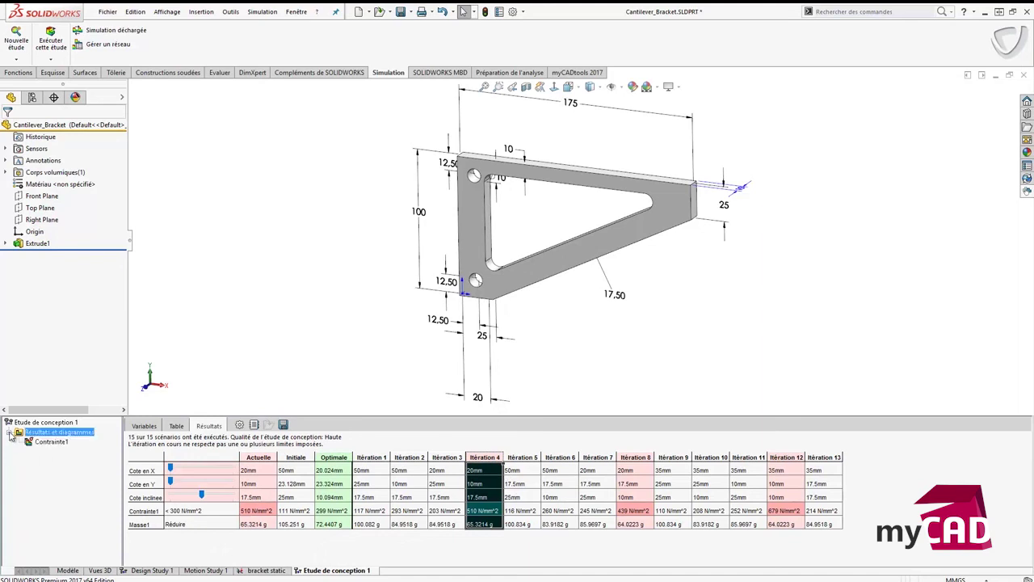
Step: Show the Contrainte1 stress plot for Itération 5, Itération 6 and the optimal design
double_click(54, 443)
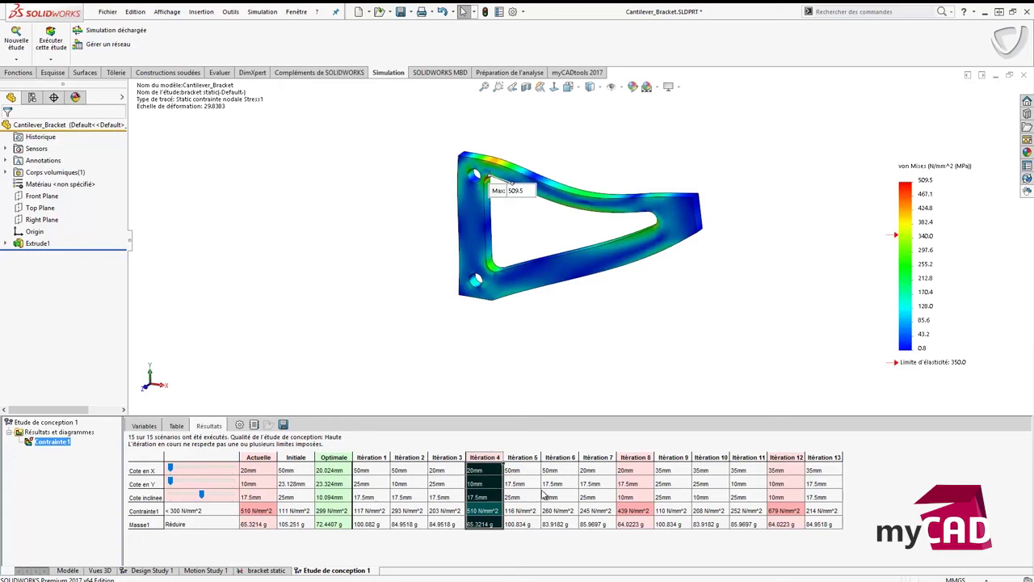
left_click(522, 457)
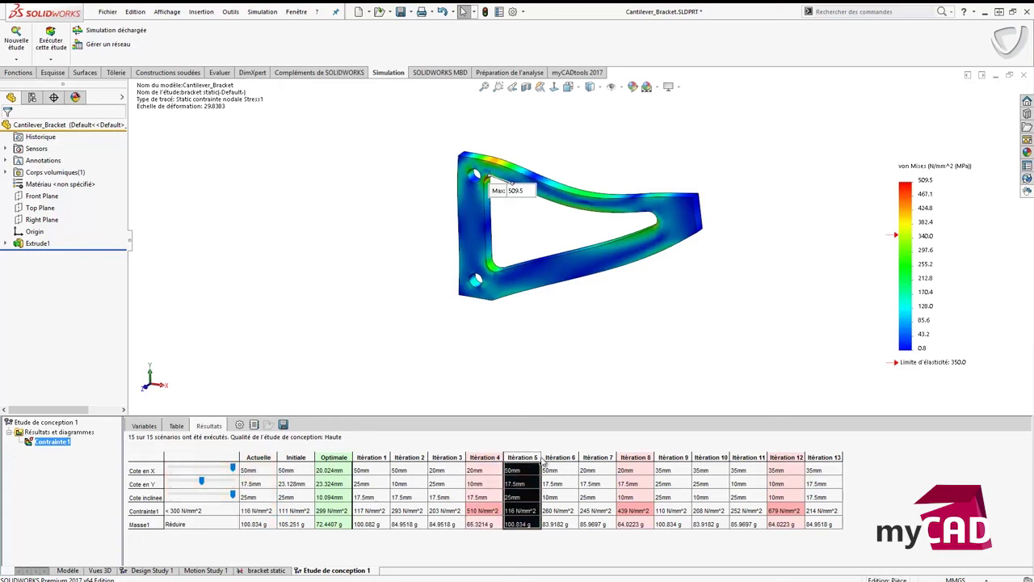
left_click(572, 458)
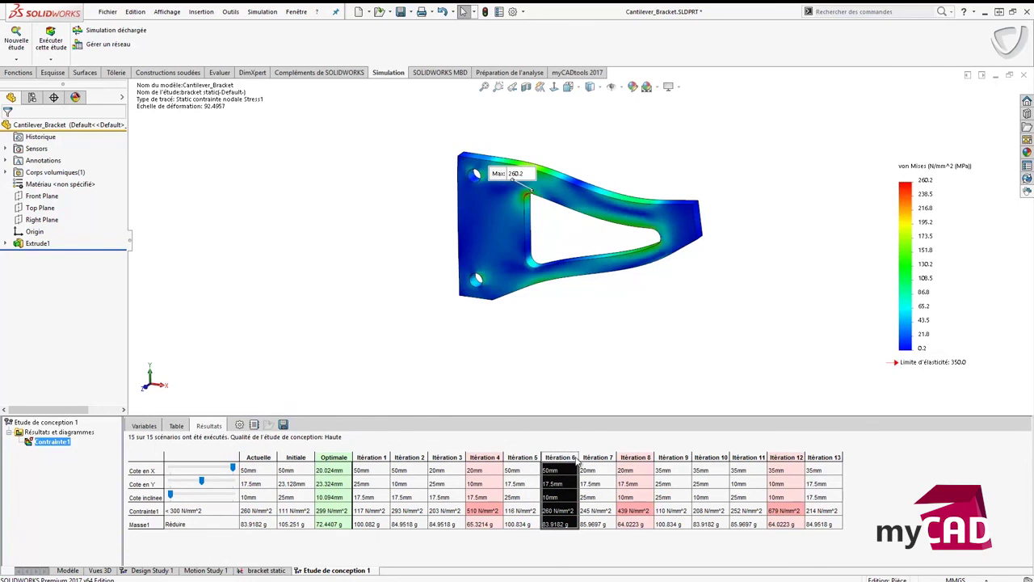
left_click(341, 457)
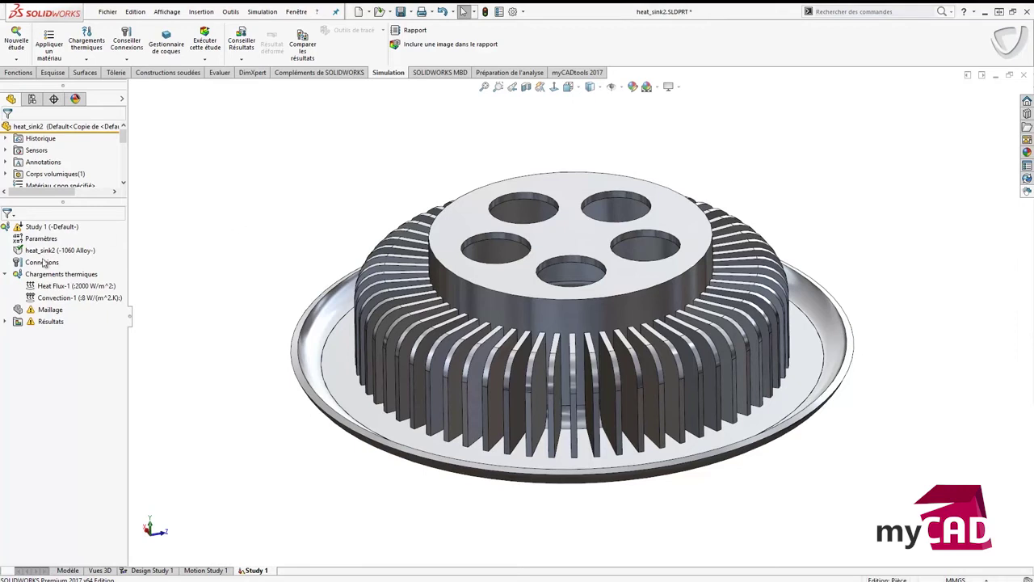
Step: Highlight the heat flux and convection loads and display the Thermal1 temperature plot
left_click(45, 287)
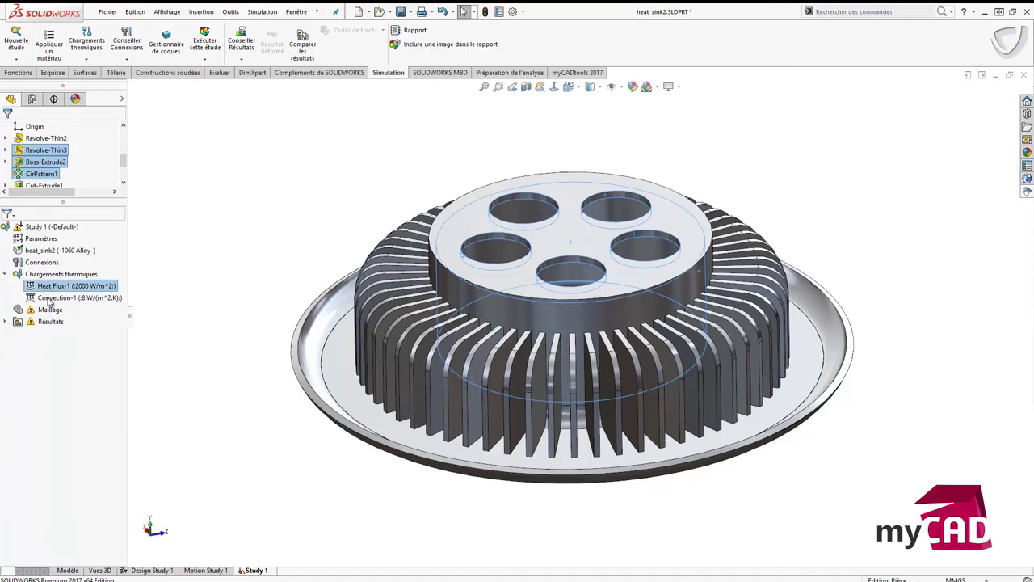
left_click(50, 299)
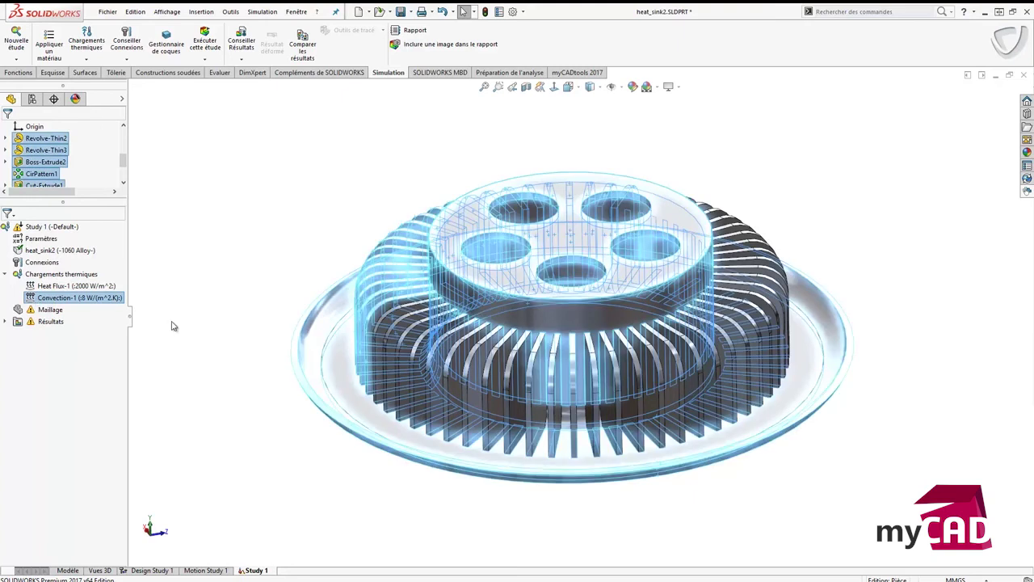
left_click(6, 323)
double_click(73, 333)
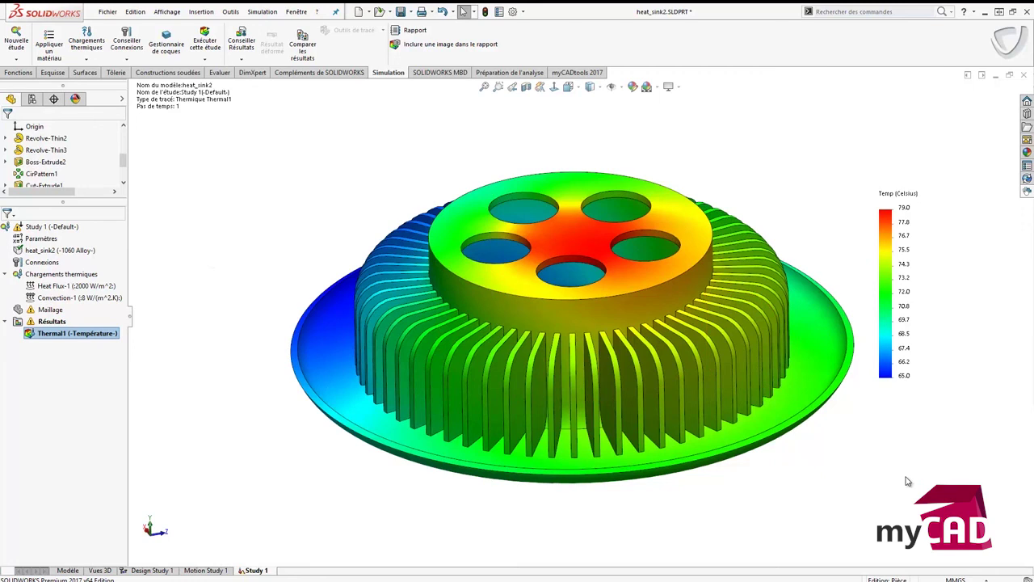
left_click(156, 570)
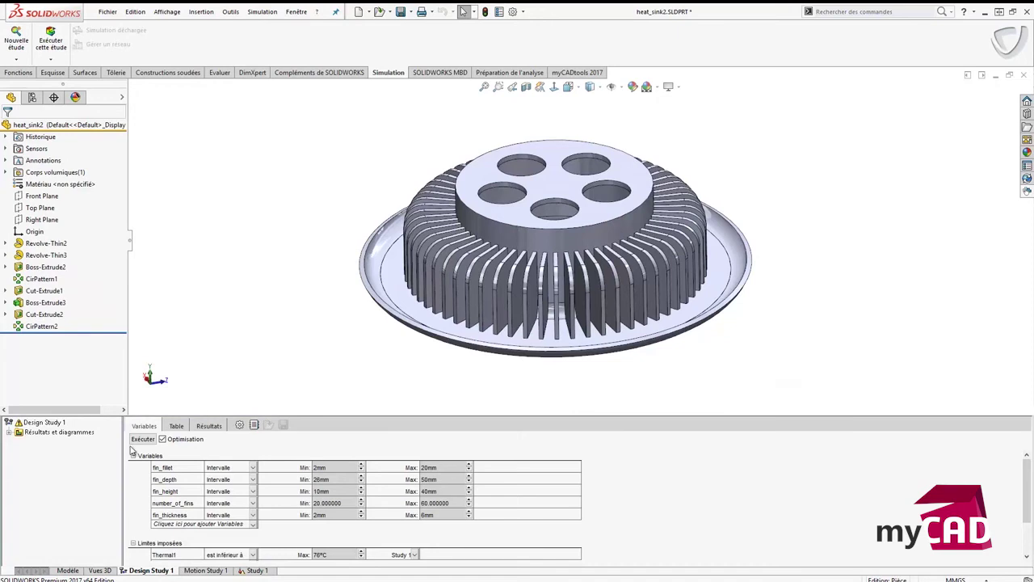
Step: Review the fin_fillet, fin_depth, fin_height, number_of_fins, fin_thickness variables and the 76°C Thermal1 limit
left_click(175, 471)
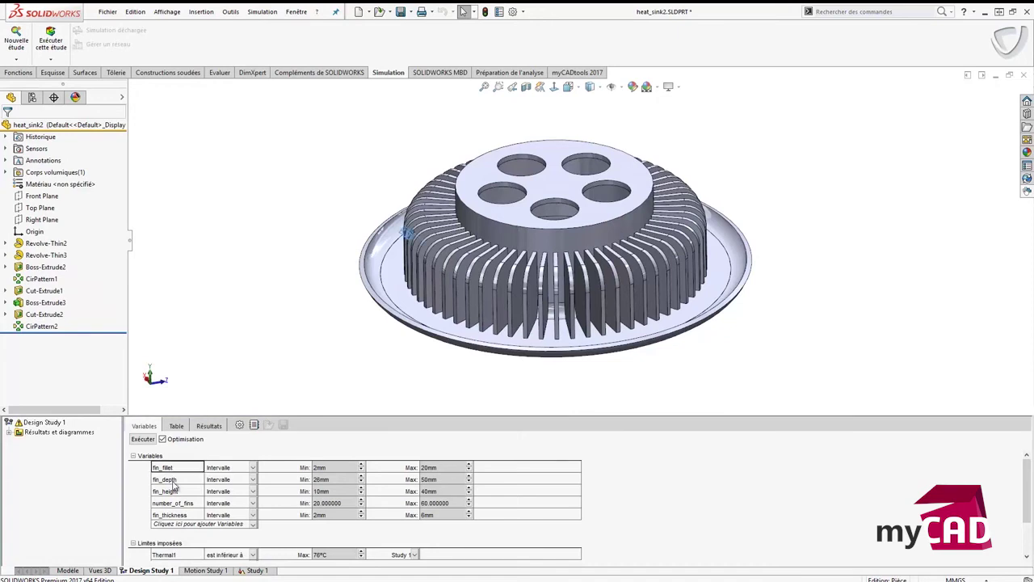
left_click(173, 483)
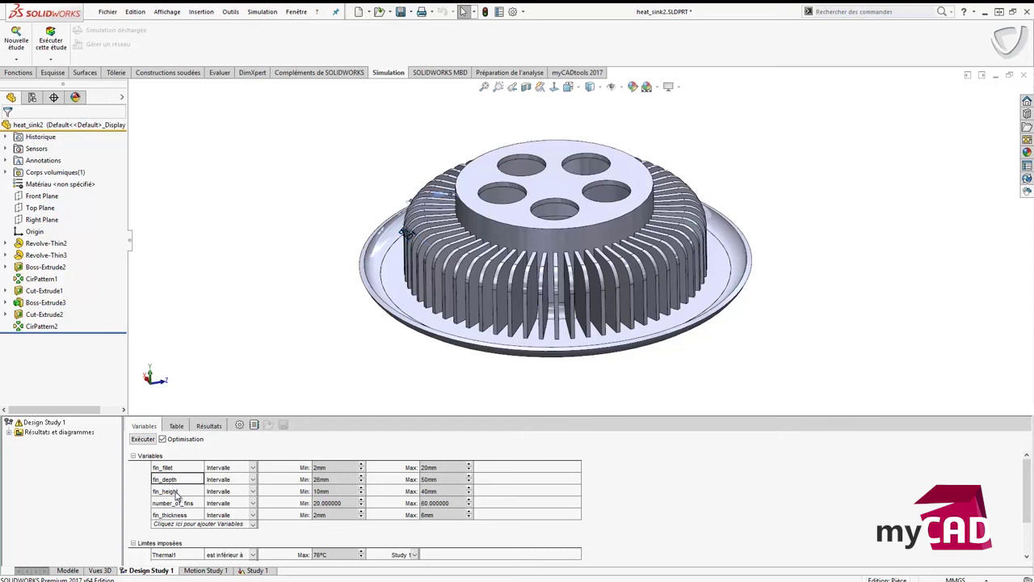
left_click(176, 493)
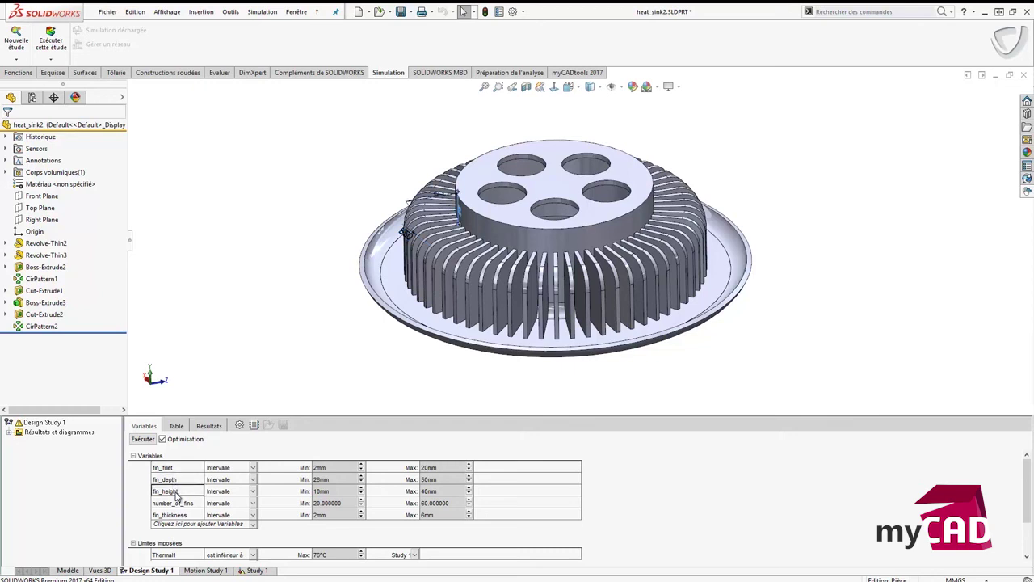
left_click(179, 504)
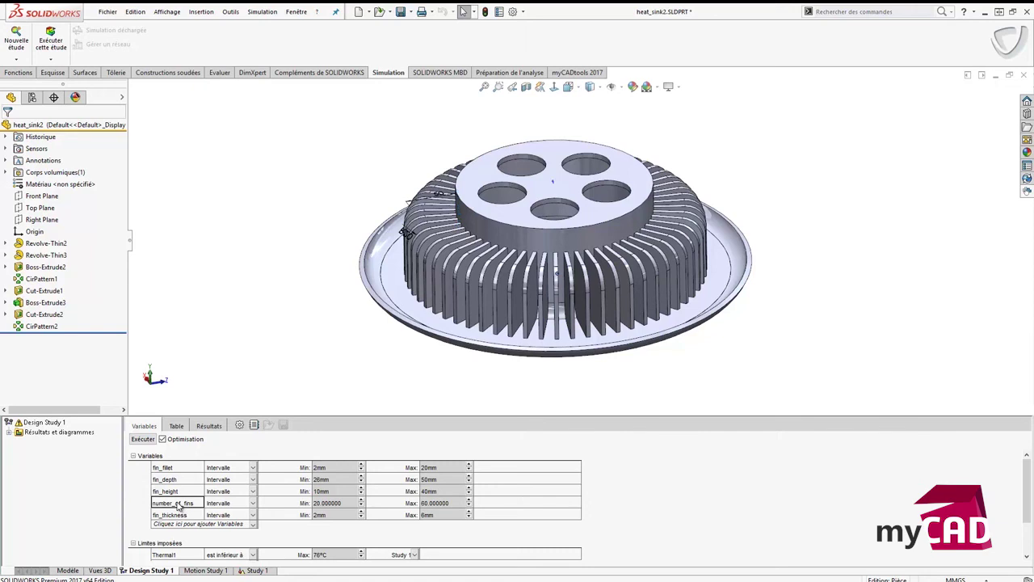
left_click(179, 516)
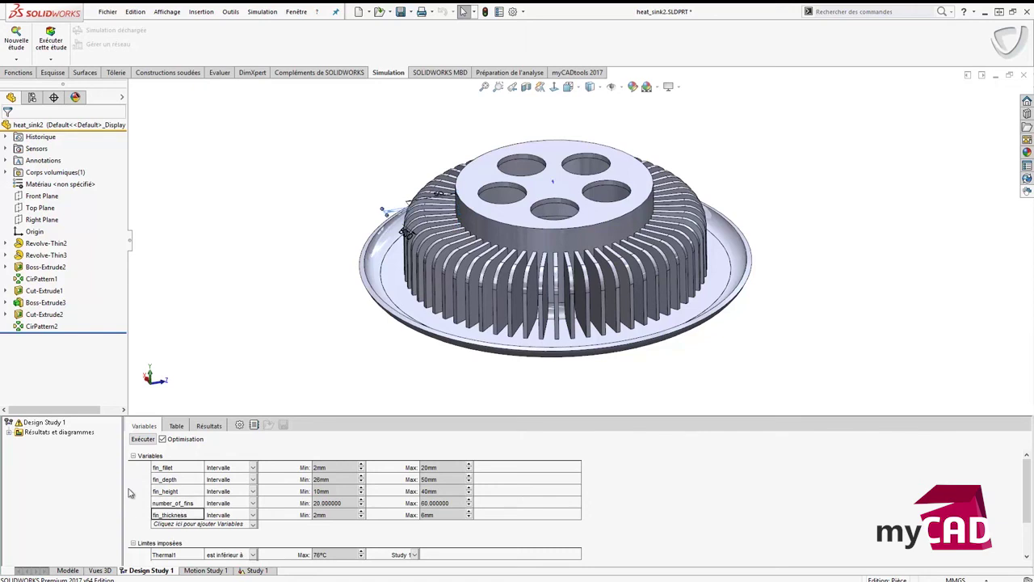
scroll(134, 498, "down", 1)
scroll(134, 499, "down", 1)
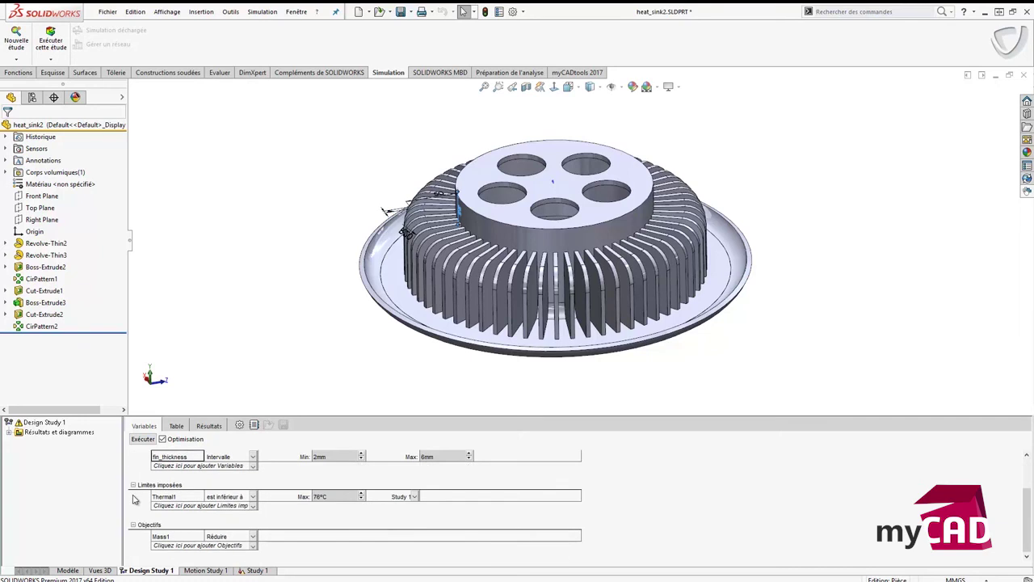
left_click(178, 497)
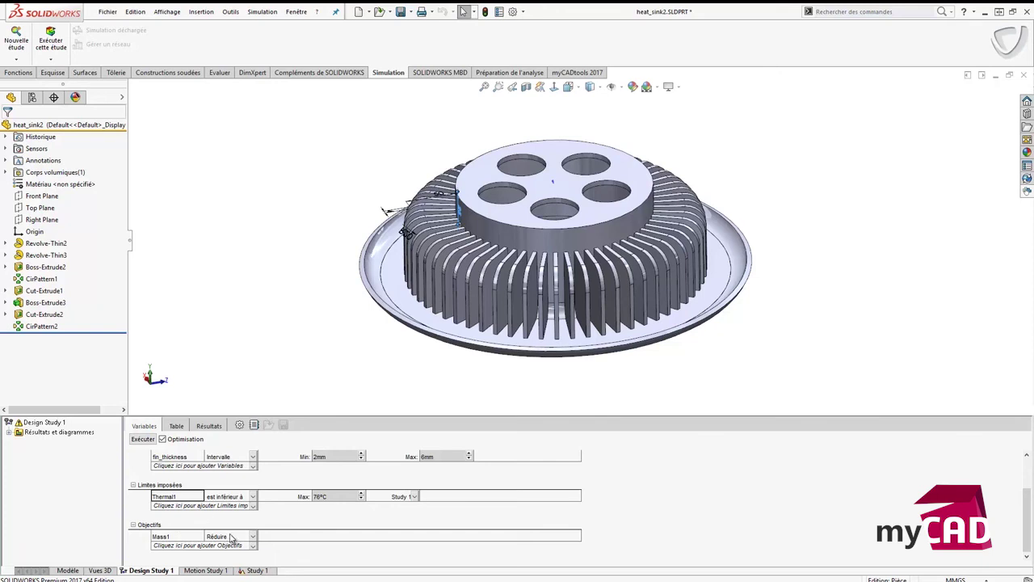
left_click(209, 426)
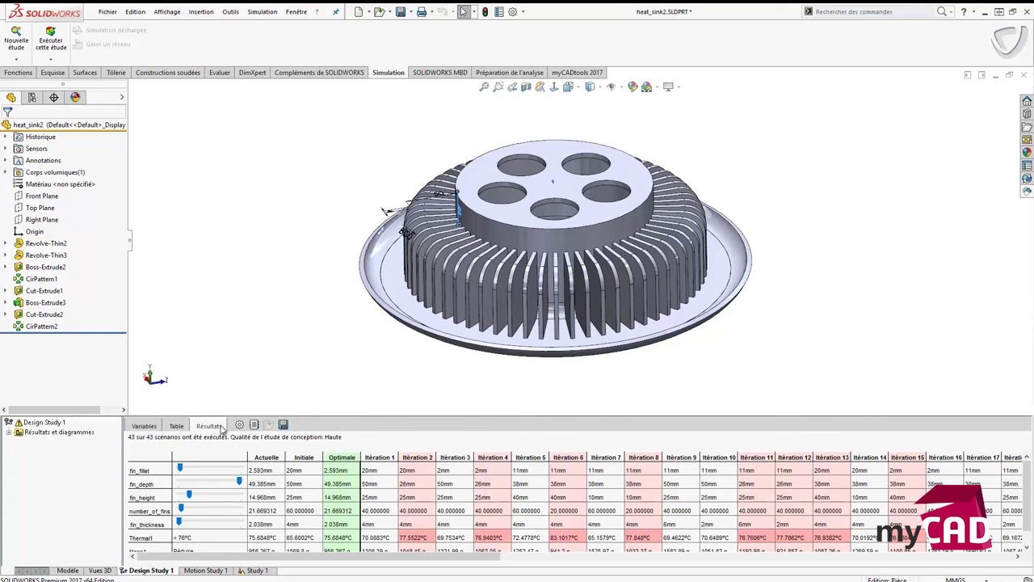
Step: Preview the heat sink from Itérations 1, 2, 3, 6, 9, 12 and 14
left_click(391, 457)
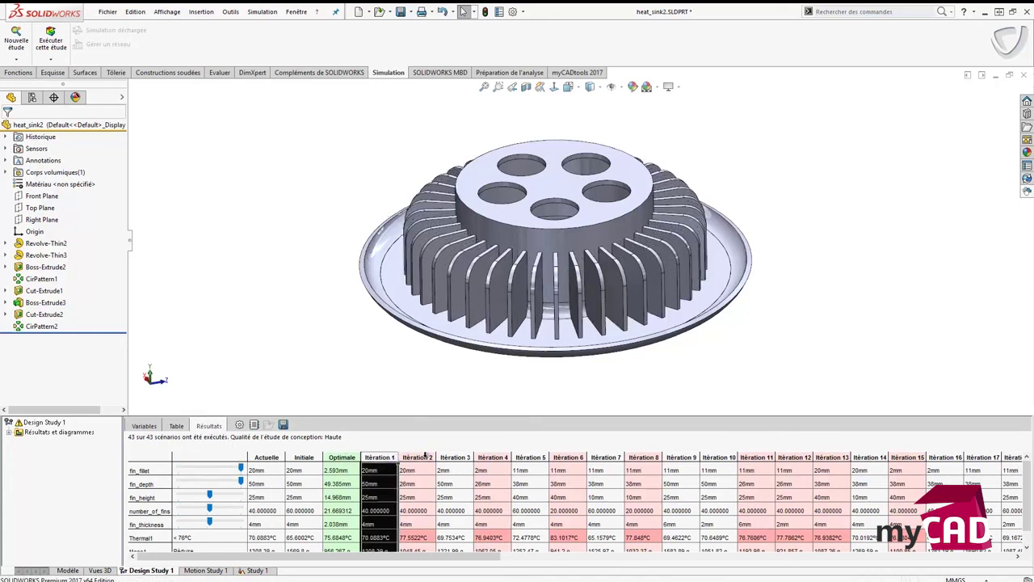
left_click(422, 458)
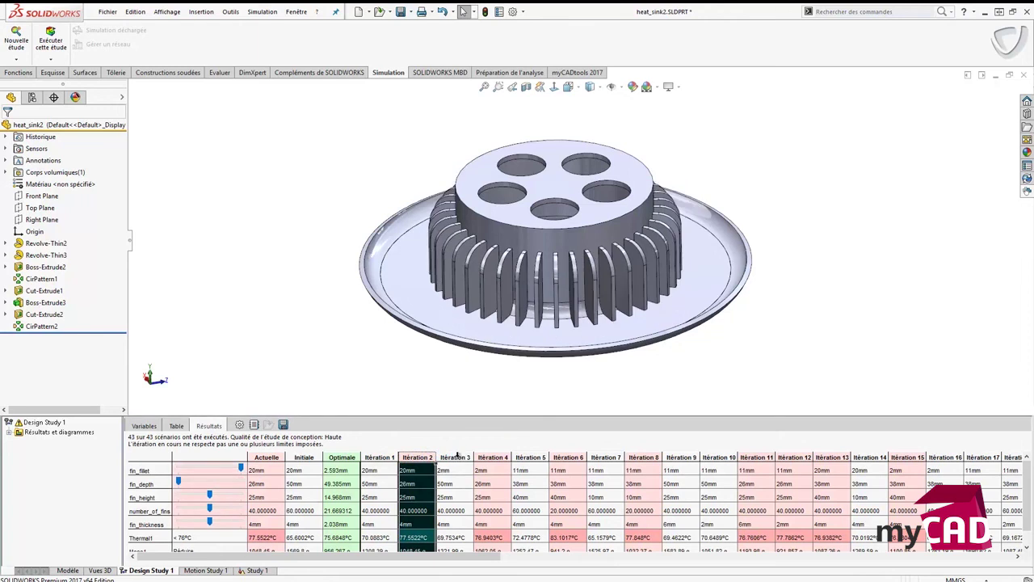
left_click(456, 458)
left_click(569, 457)
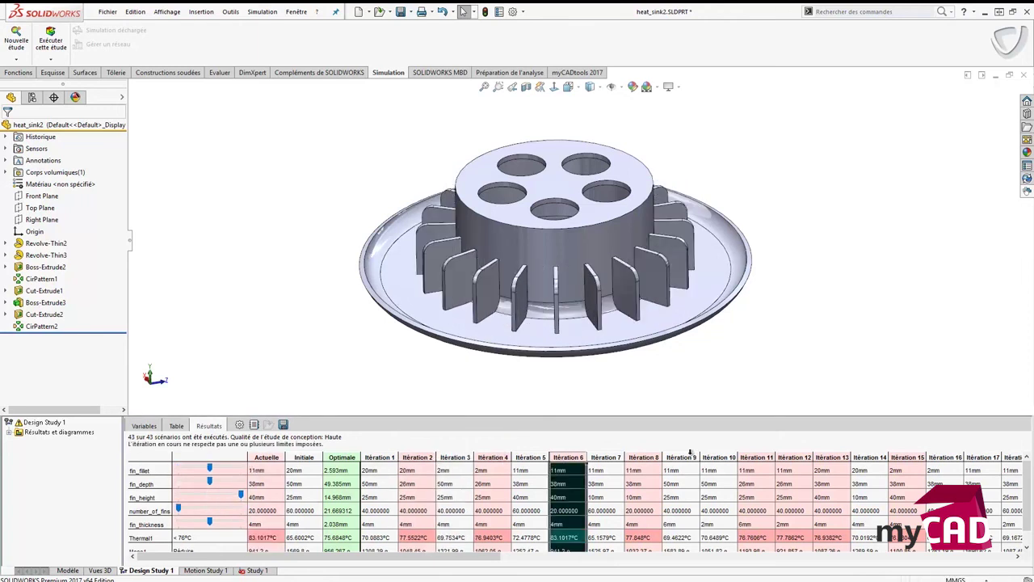
left_click(691, 457)
left_click(794, 458)
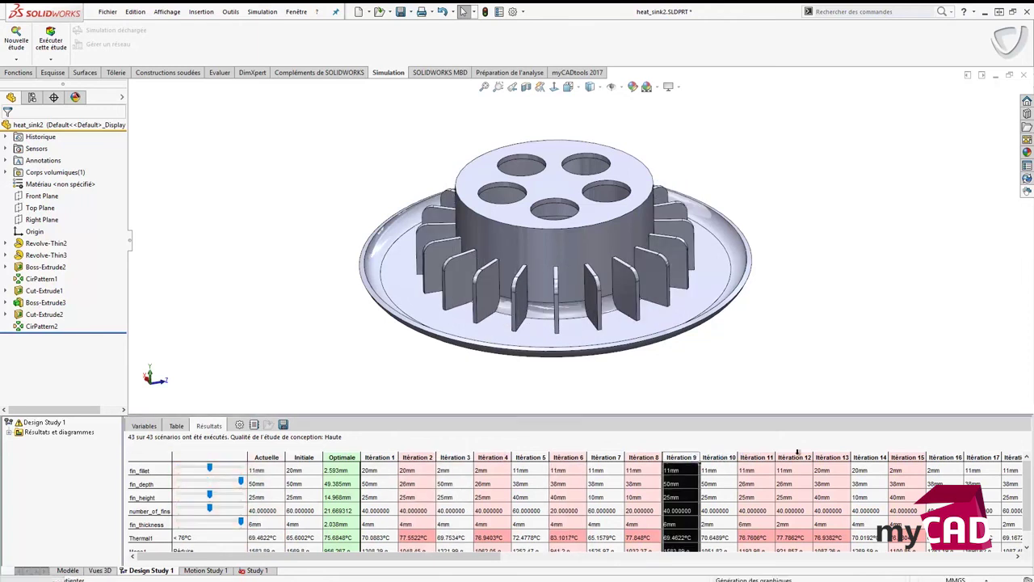
left_click(862, 459)
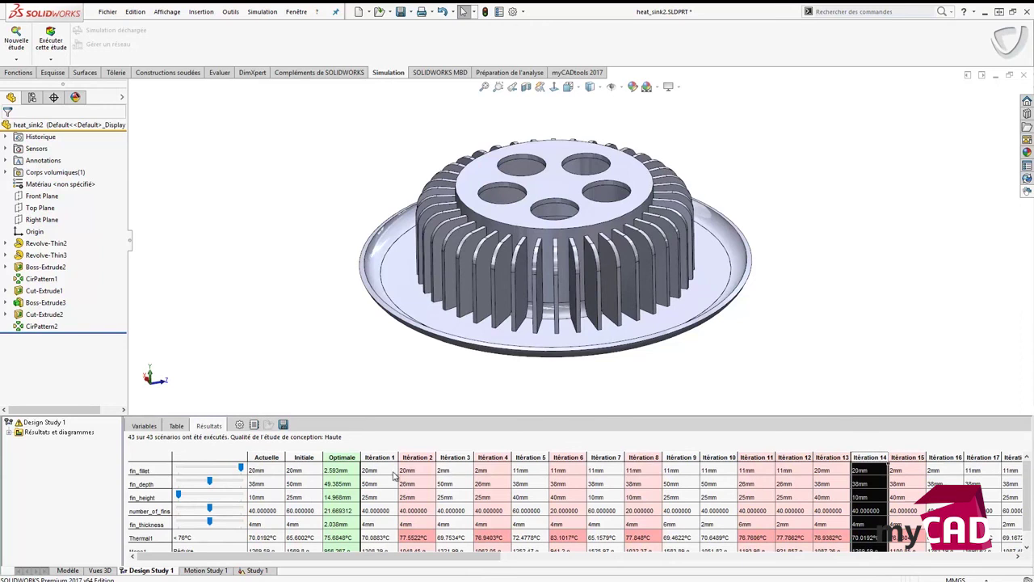
Step: Apply the optimal design (21.669 fins, 49.385 mm deep, 956.267 g) and browse the results table
left_click(345, 457)
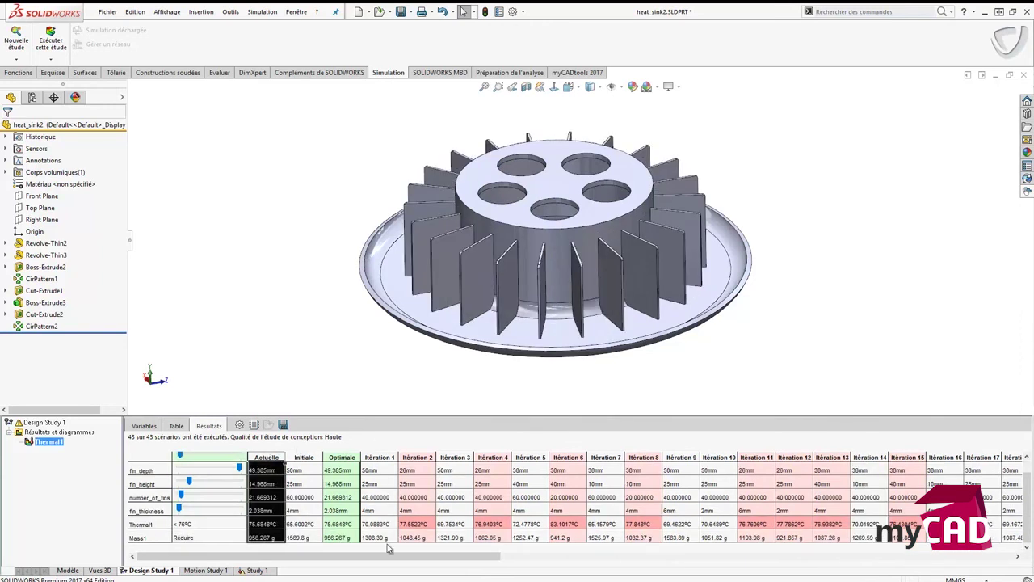
left_click_drag(412, 558, 844, 556)
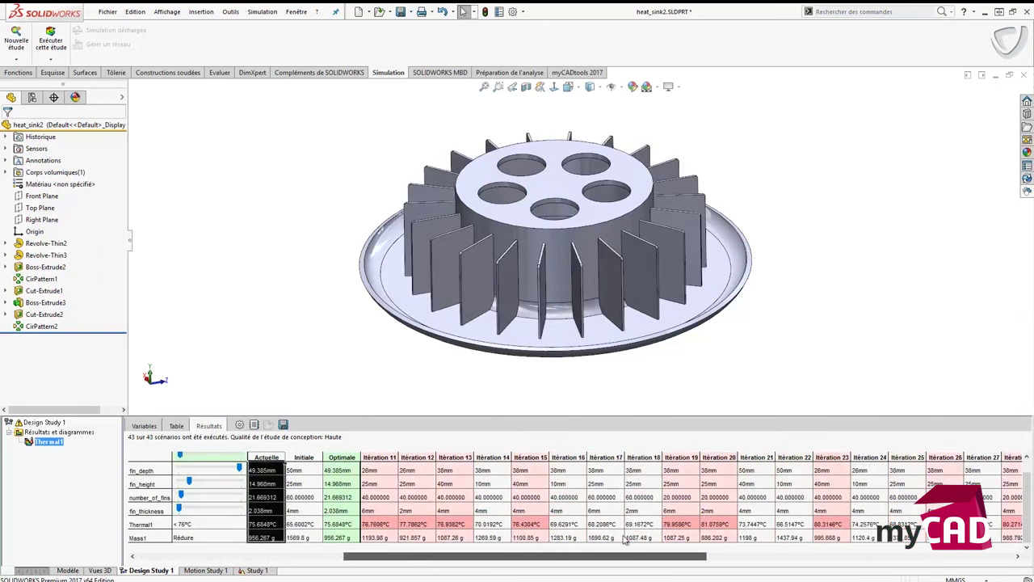
scroll(850, 533, "right", 2)
scroll(850, 534, "right", 2)
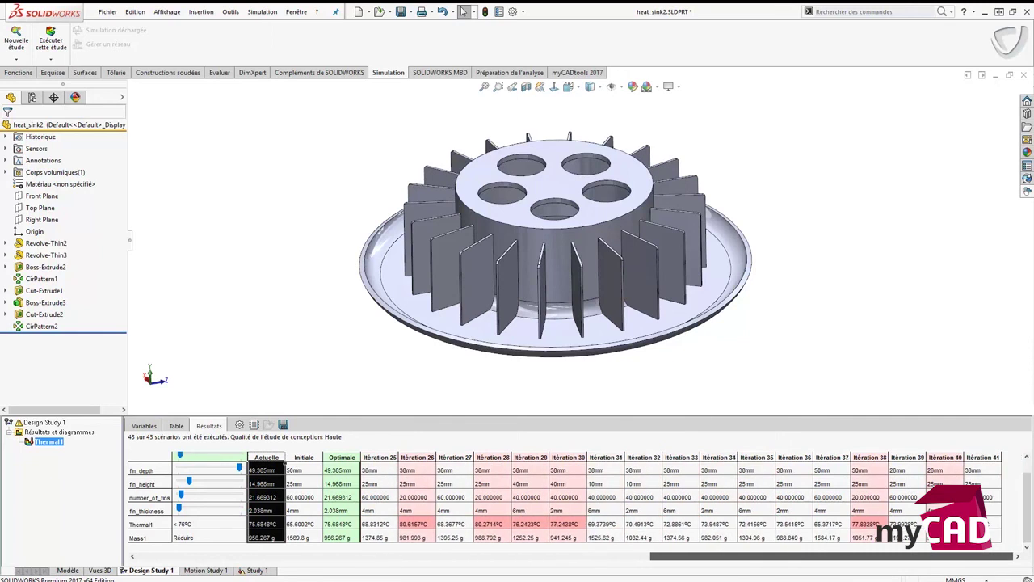
scroll(566, 497, "left", 6)
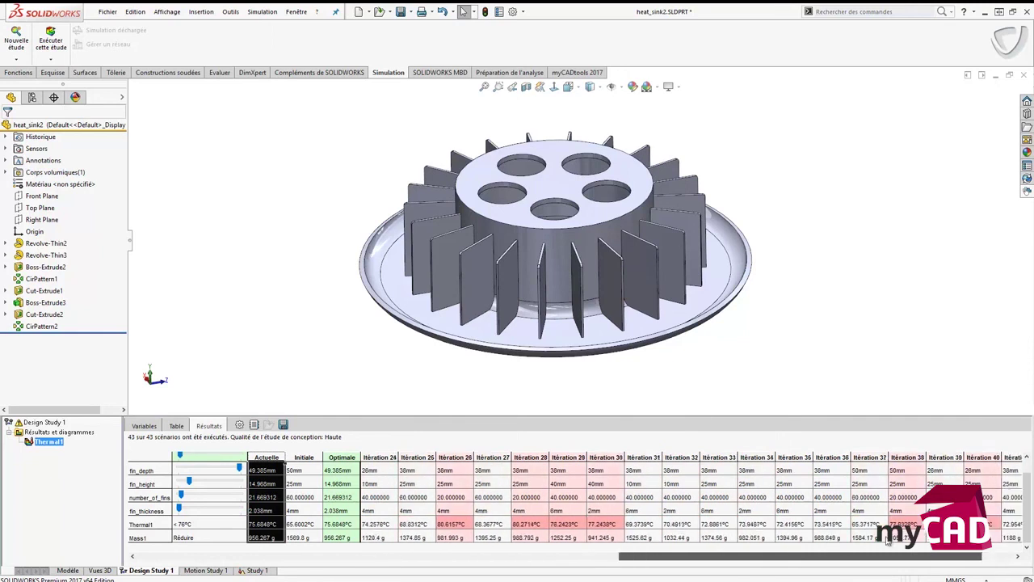
scroll(565, 497, "left", 6)
scroll(565, 497, "left", 6)
scroll(566, 497, "left", 6)
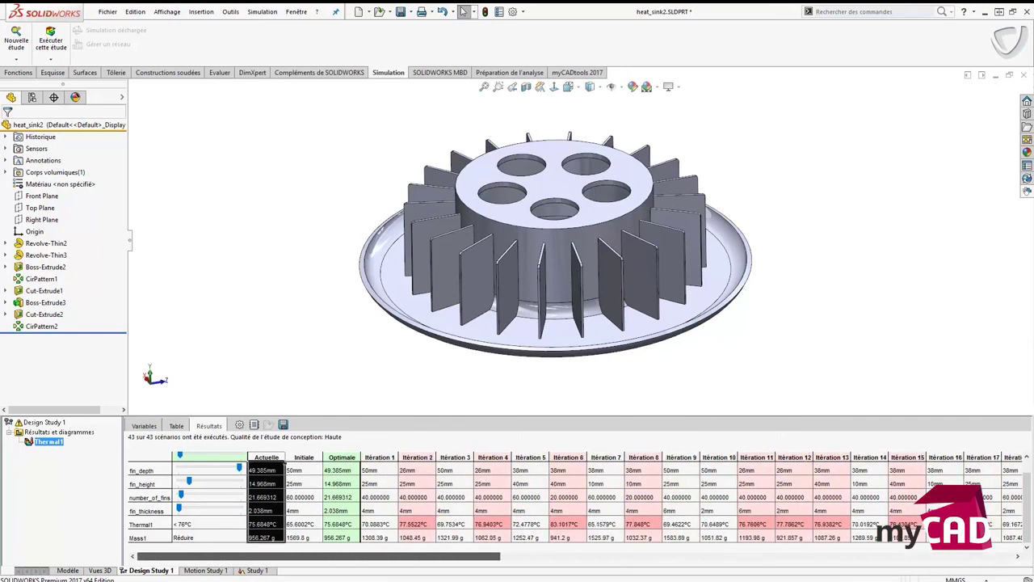